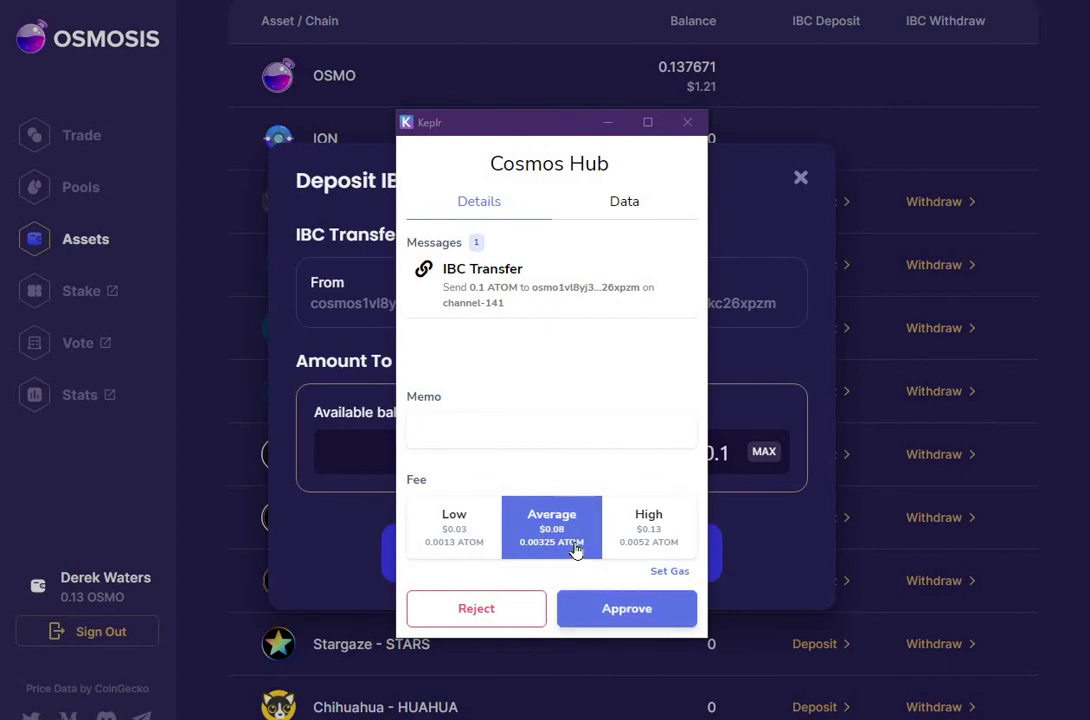
# Approve the IBC transfer depositing 0.1 ATOM from Cosmos Hub to Osmosis with the average fee
pyautogui.click(614, 607)
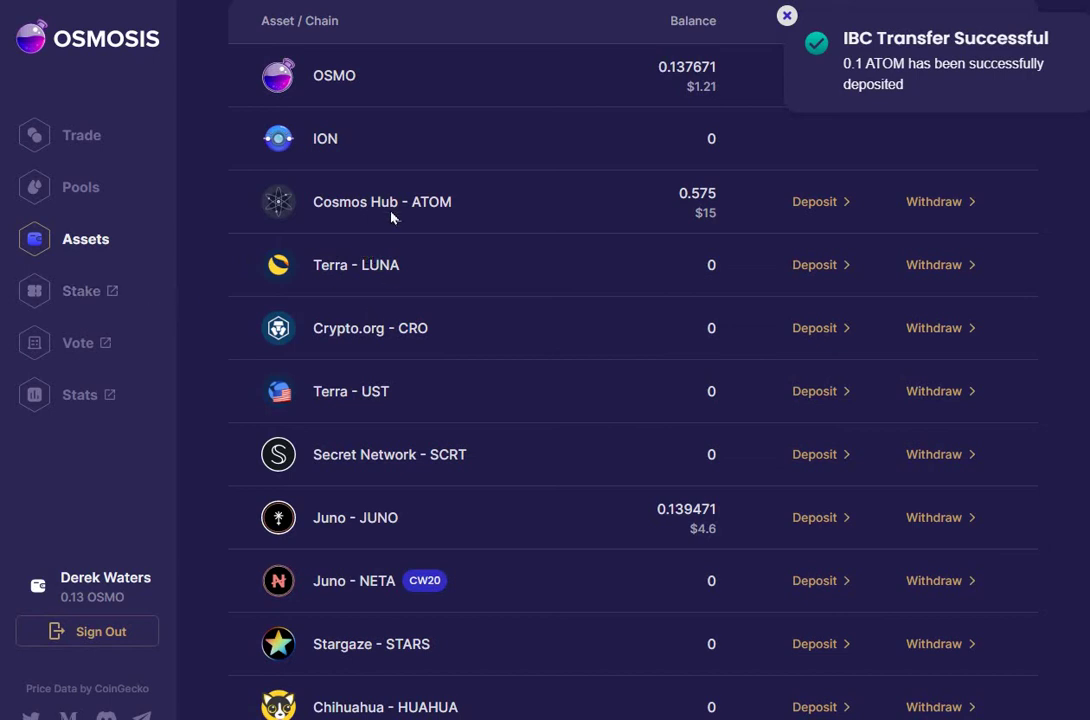
# Switch to Keplr staking and delegate 0.05 ATOM to the CRAFT Airdrop Bonus | Lavender.Five Nodes validator, approving the transaction with the average fee
pyautogui.click(84, 292)
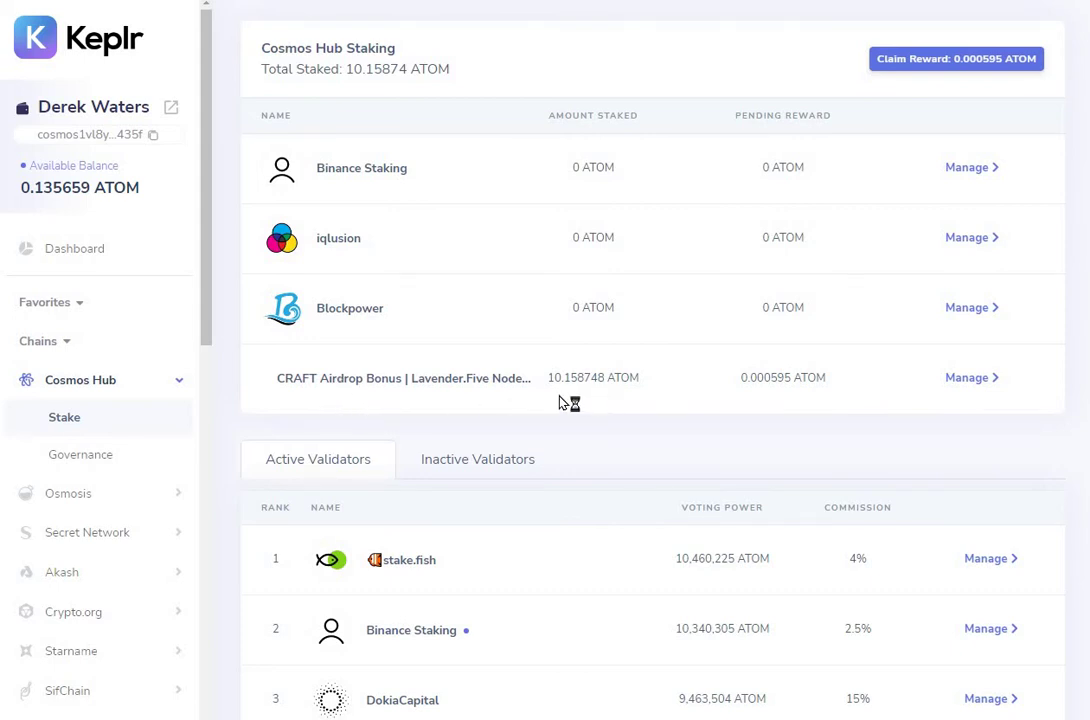
pyautogui.click(970, 378)
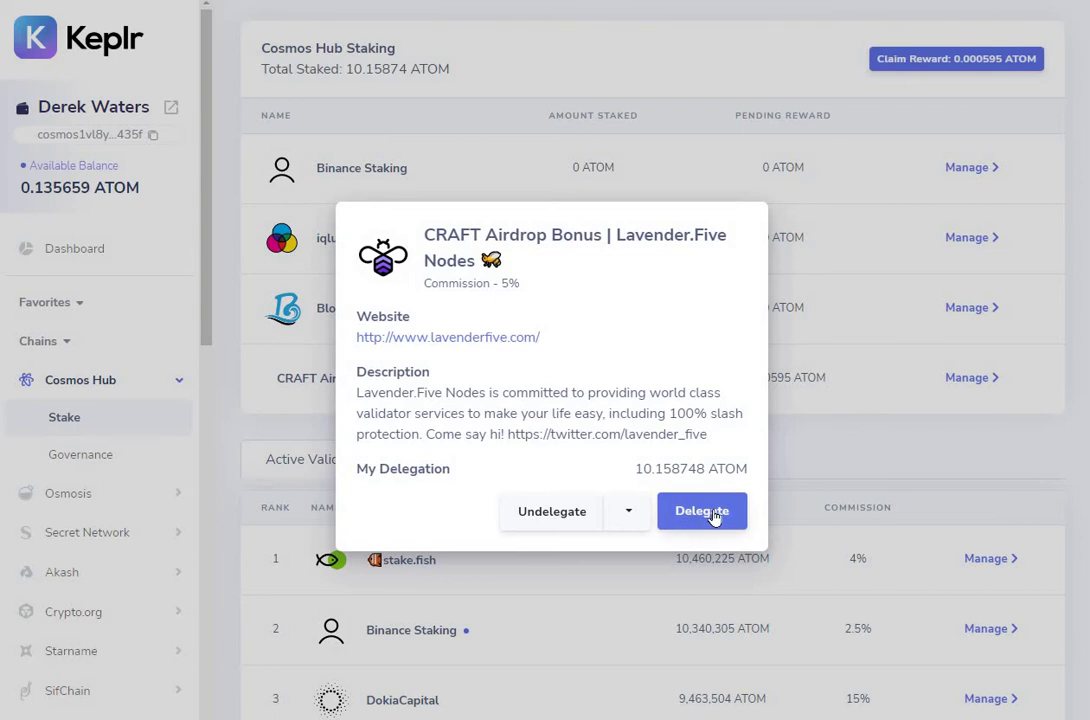
pyautogui.click(714, 516)
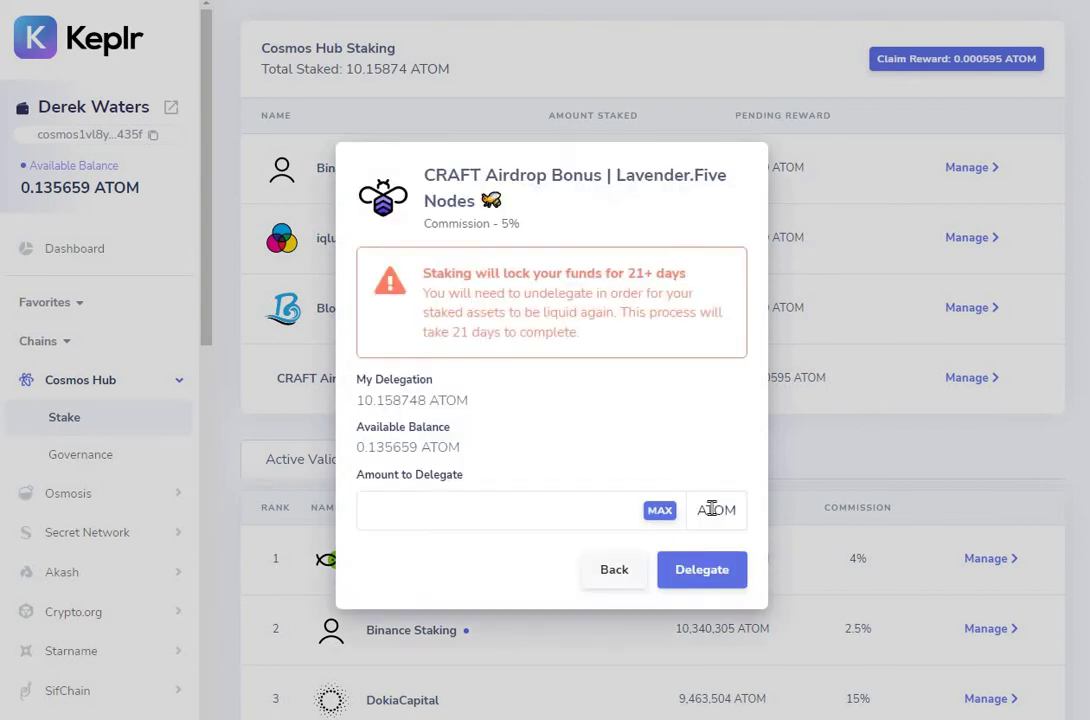
pyautogui.click(538, 513)
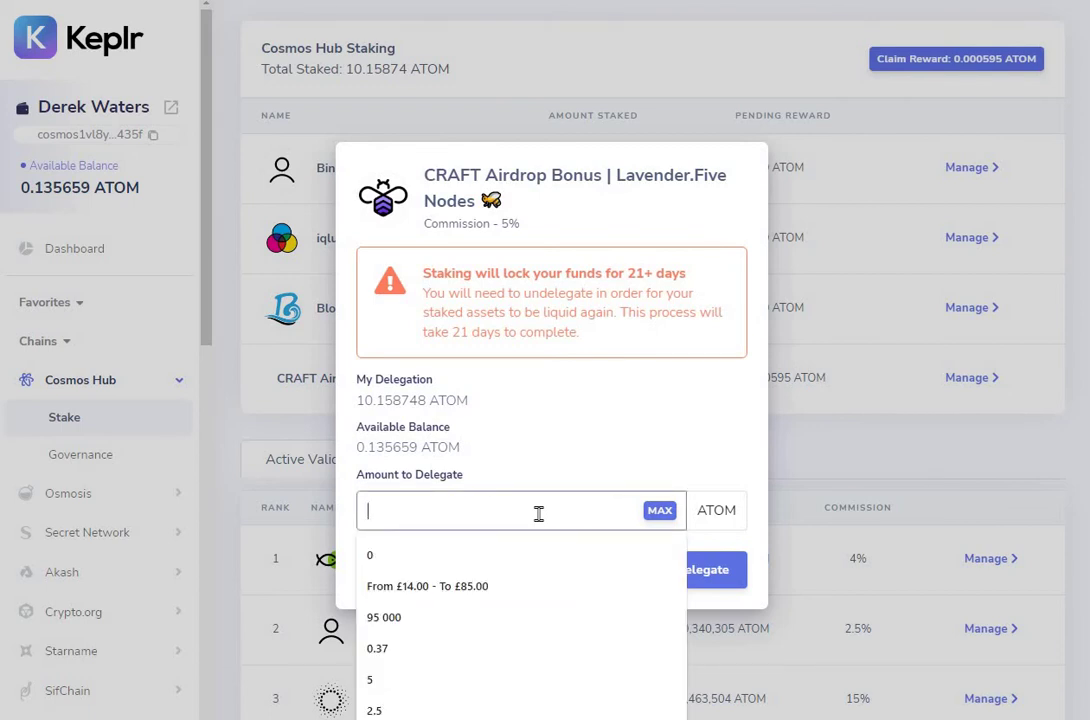
pyautogui.write('0')
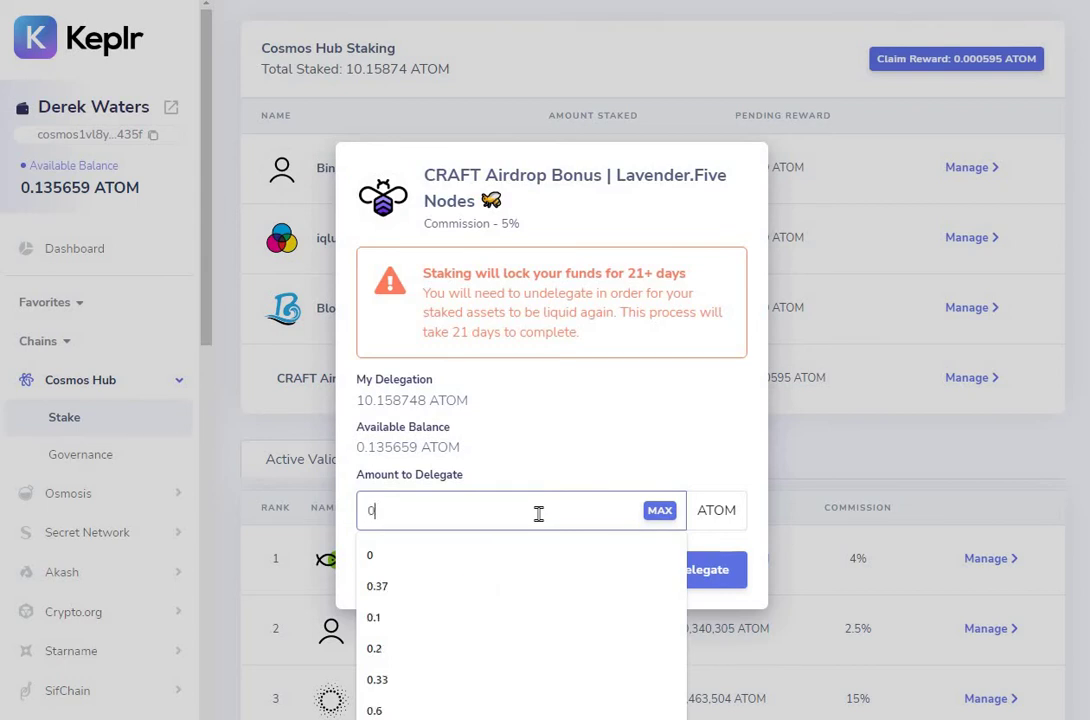
pyautogui.write('.')
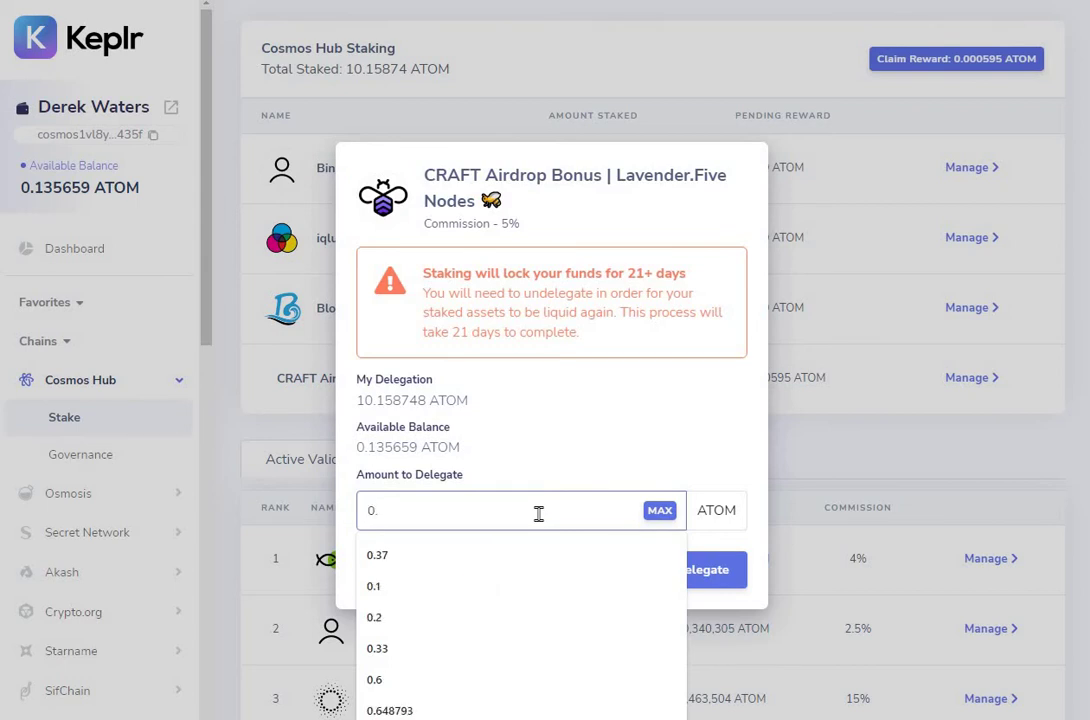
pyautogui.write('0')
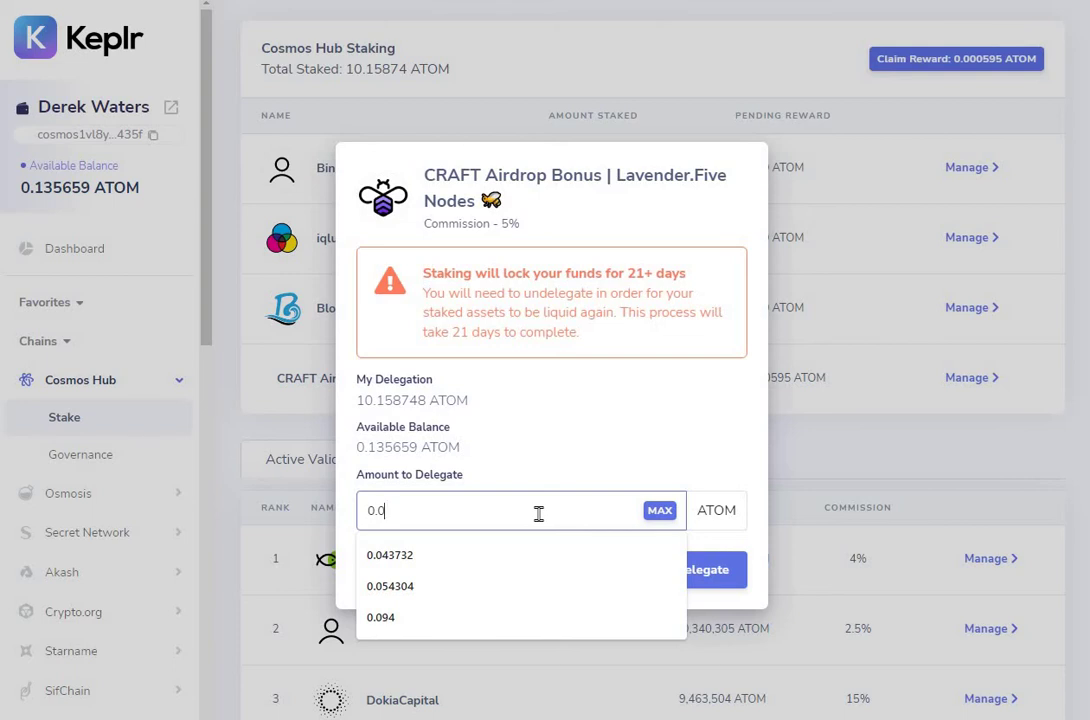
pyautogui.write('5')
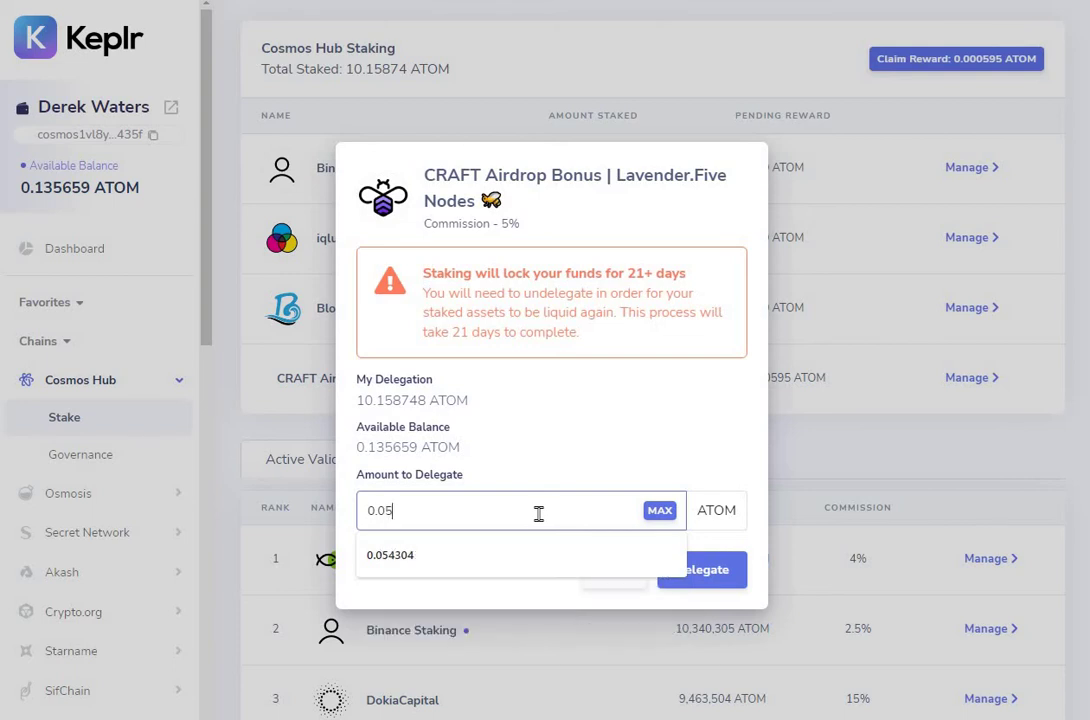
pyautogui.click(711, 578)
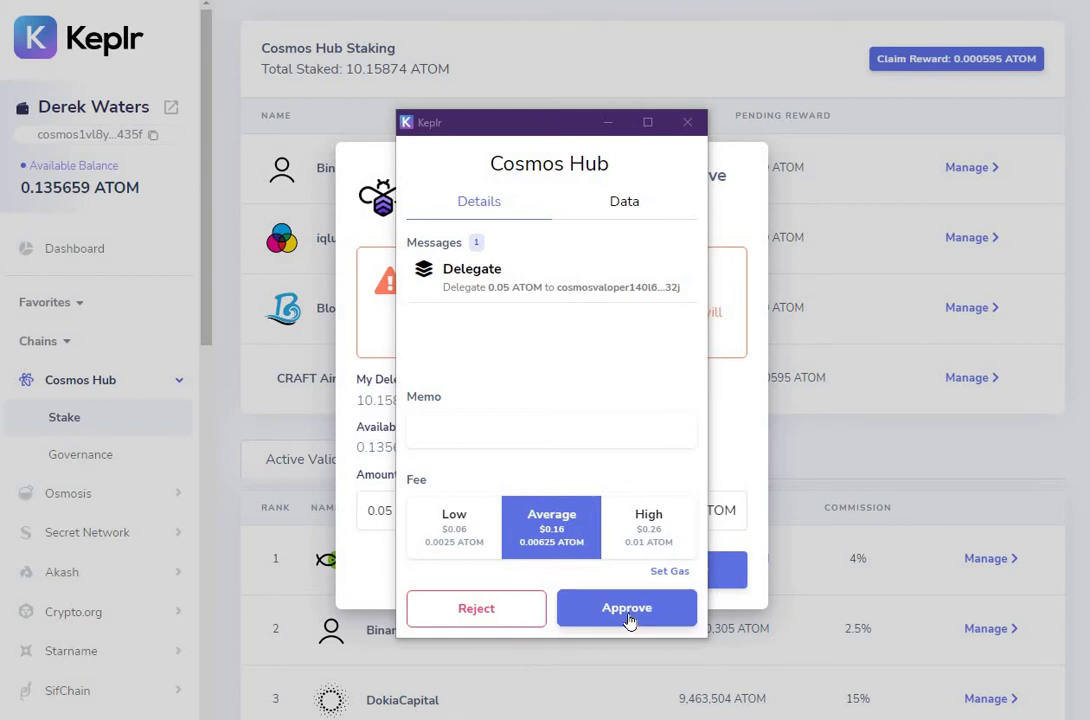
pyautogui.click(627, 613)
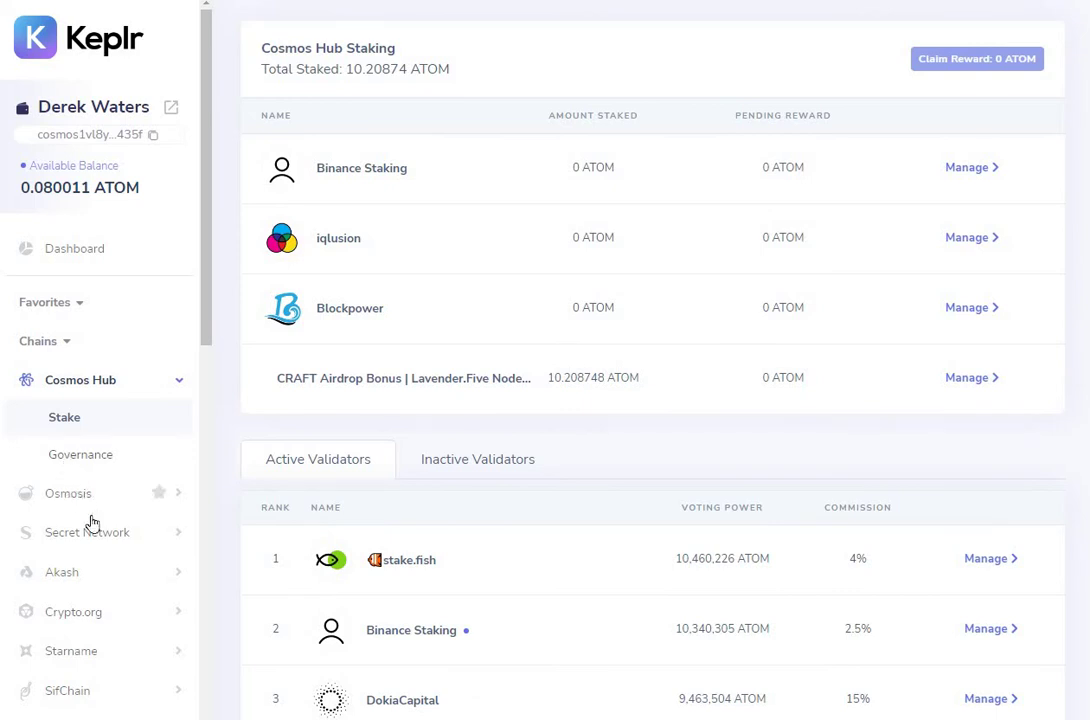
# Show the staking overview for the Osmosis chain in the Keplr dashboard
pyautogui.click(70, 494)
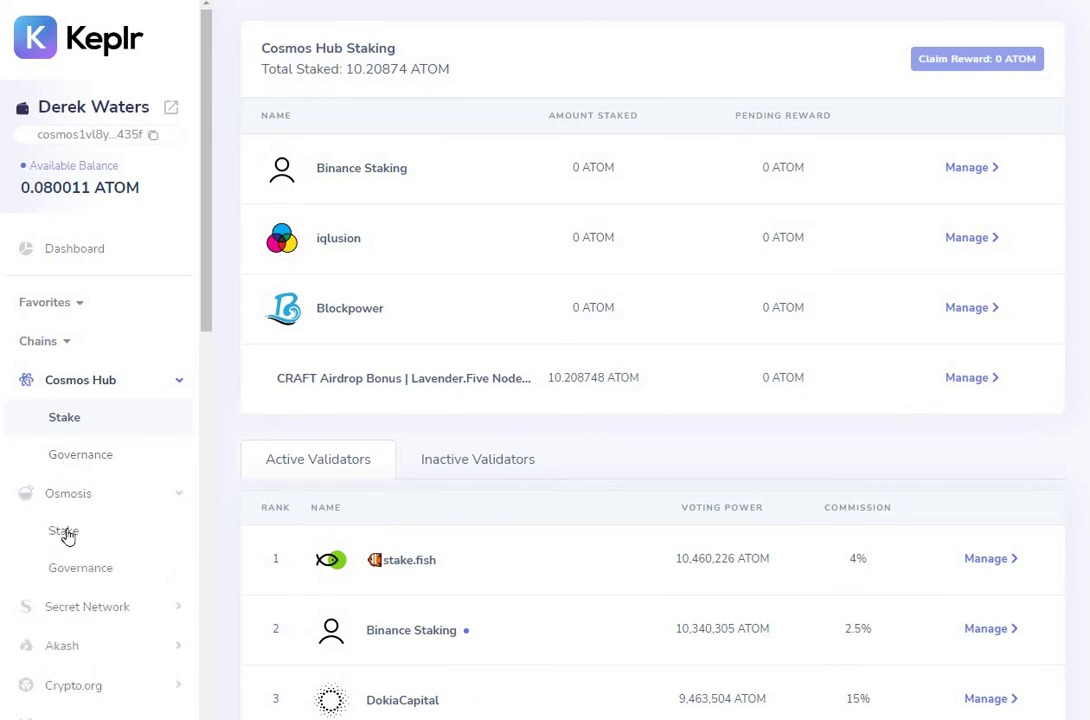
pyautogui.click(64, 531)
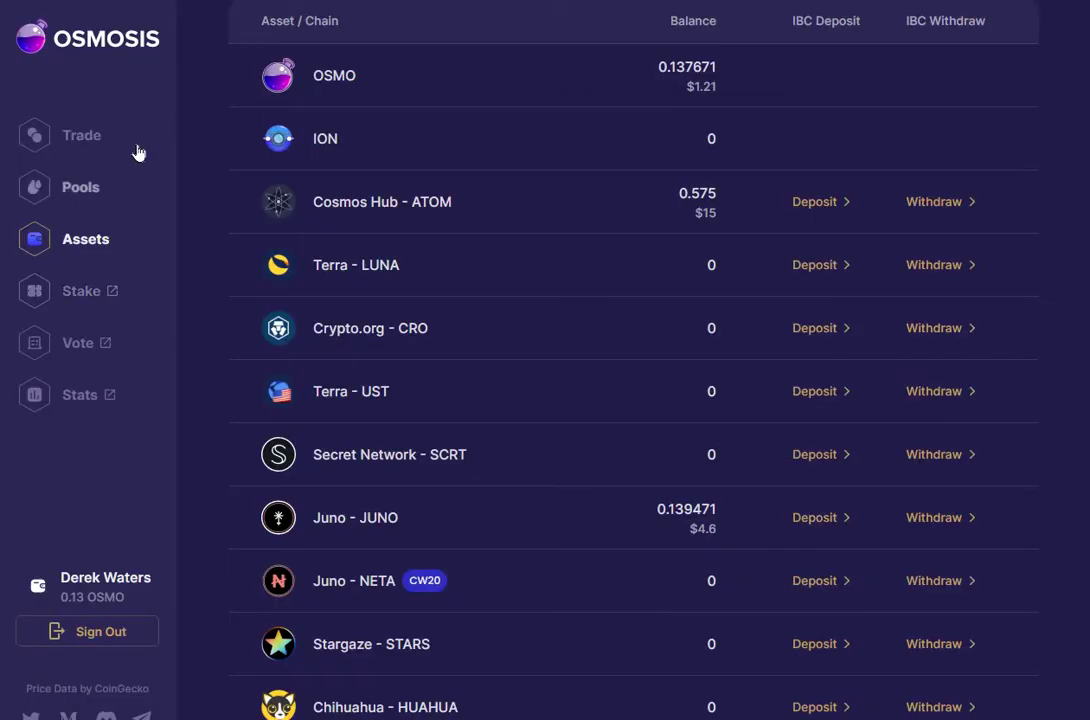
# Switch back to the Osmosis site and view its token swap page and the asset balances
pyautogui.click(83, 135)
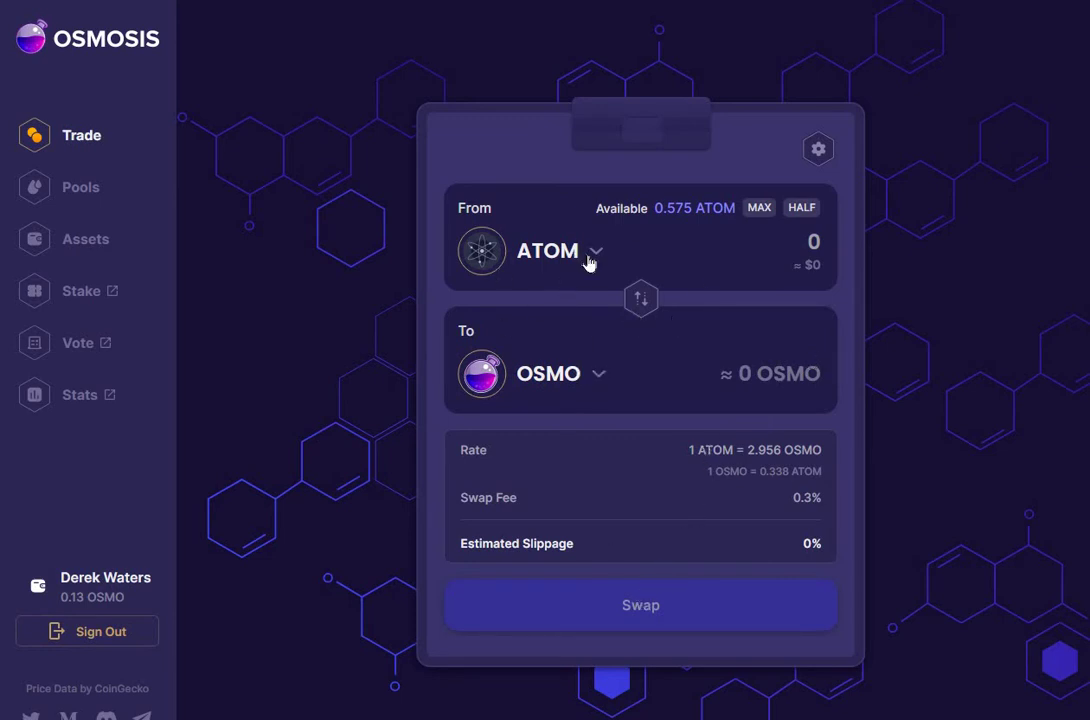
pyautogui.click(80, 240)
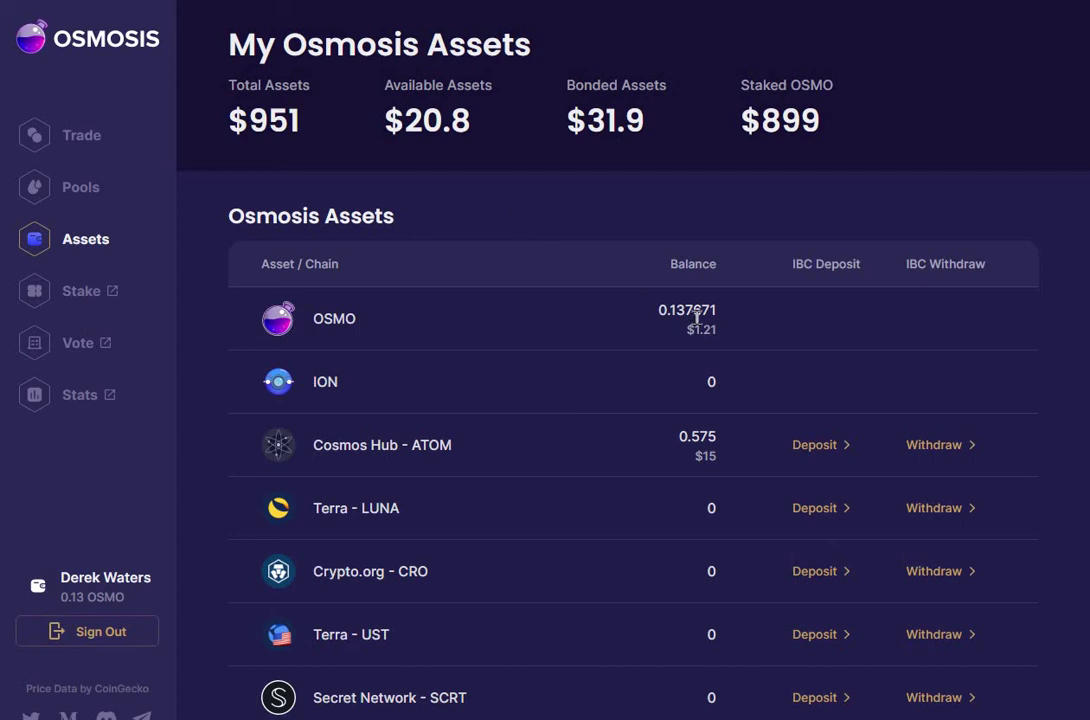
# Go from Osmosis to its Keplr staking page and examine the active validators' ranking, voting power and commission
pyautogui.click(84, 293)
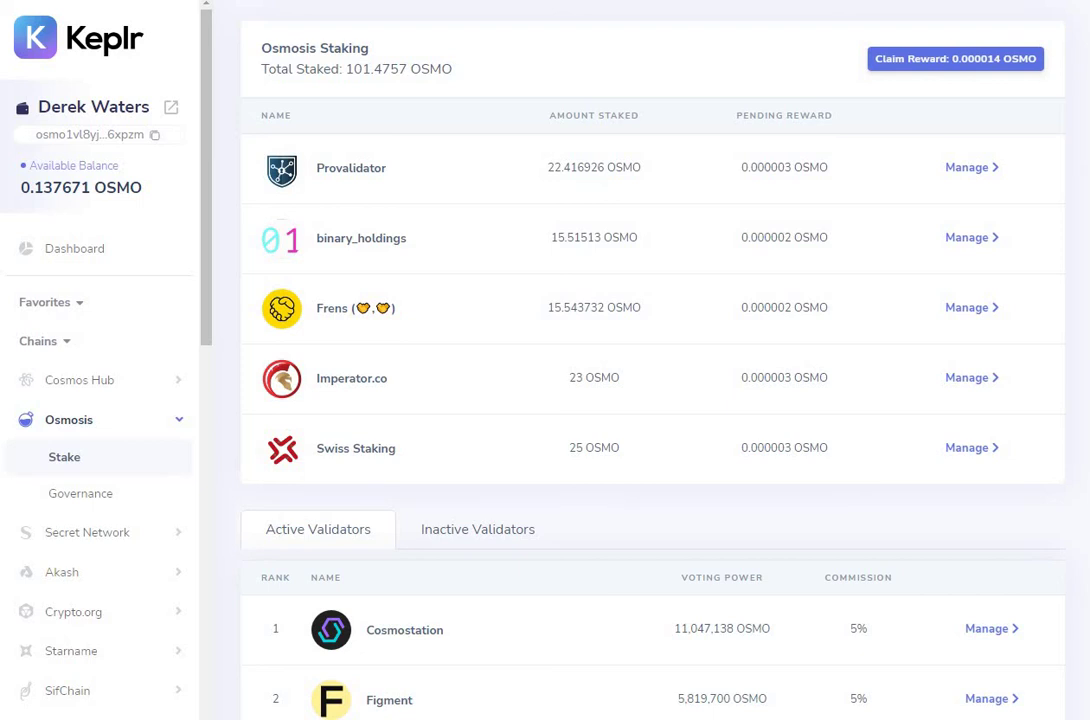
pyautogui.scroll(-5, 650, 360)
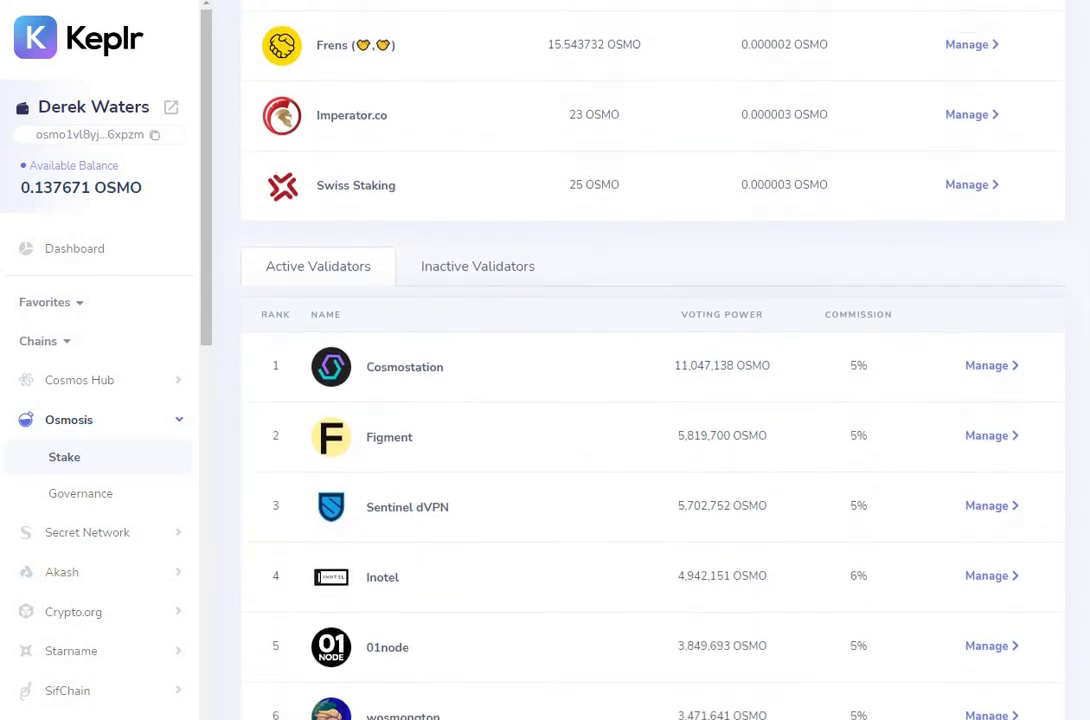
pyautogui.scroll(-3, 650, 360)
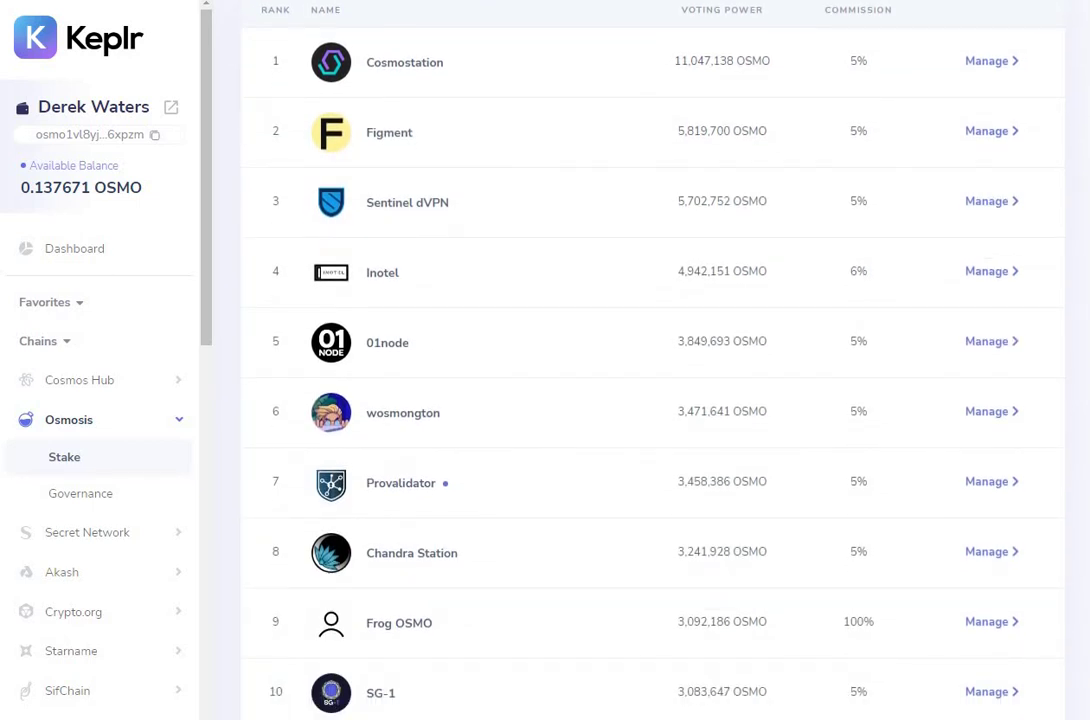
pyautogui.scroll(-3, 650, 360)
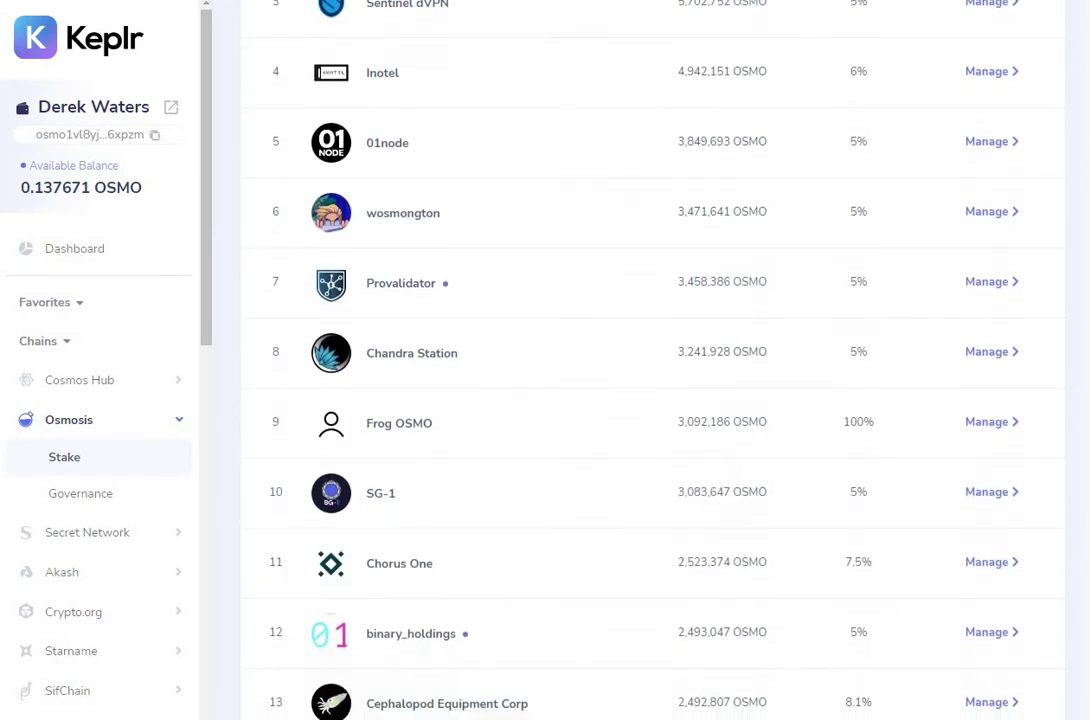
pyautogui.scroll(-5, 650, 360)
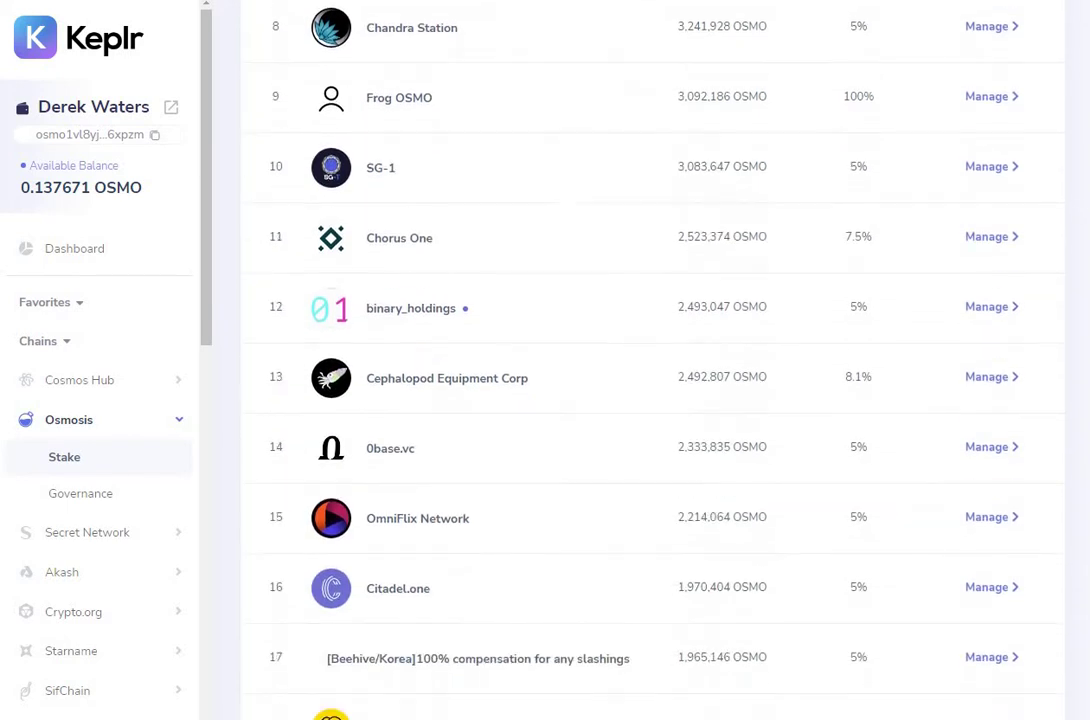
pyautogui.scroll(-6, 1086, 190)
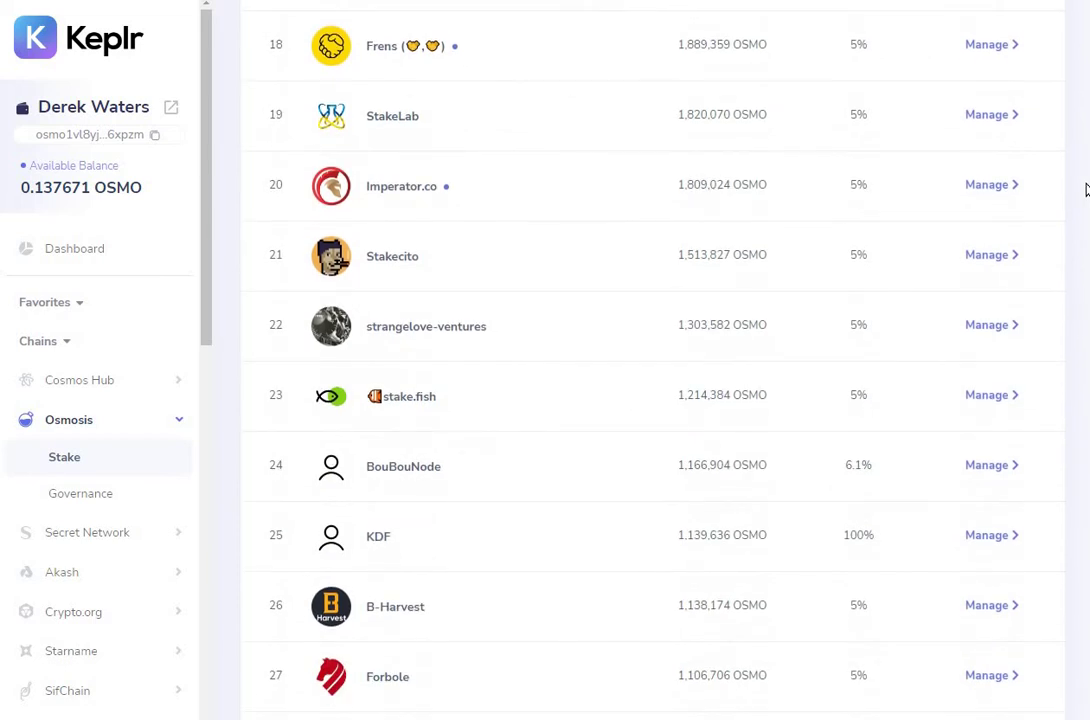
pyautogui.scroll(-5, 1086, 190)
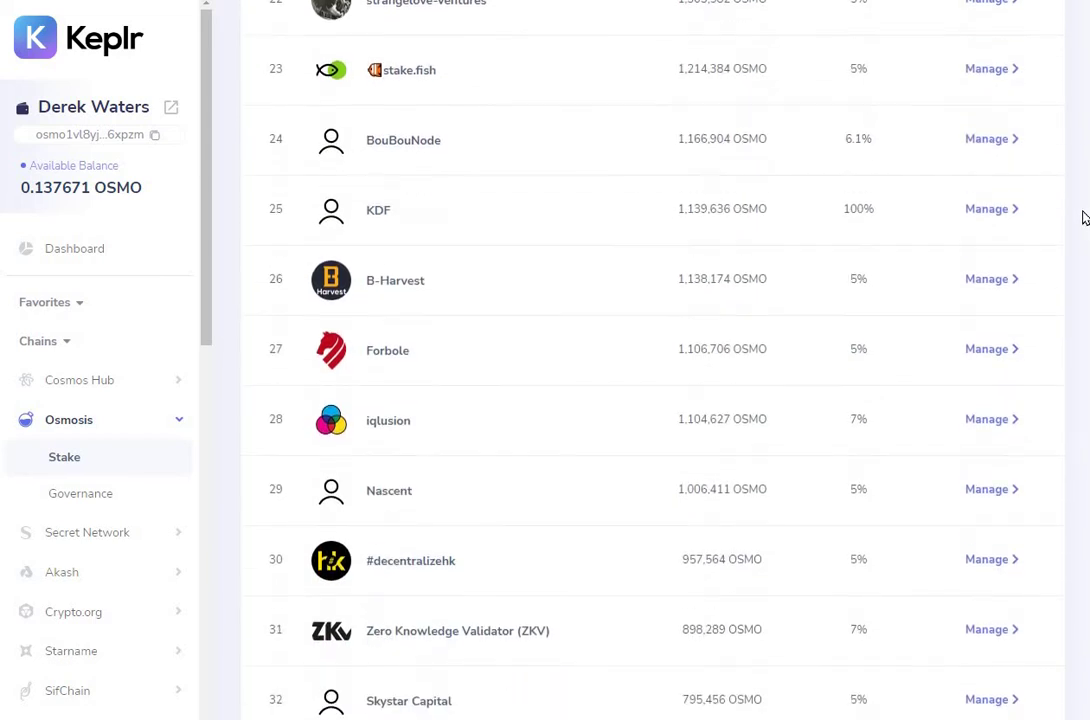
pyautogui.scroll(-4, 1081, 225)
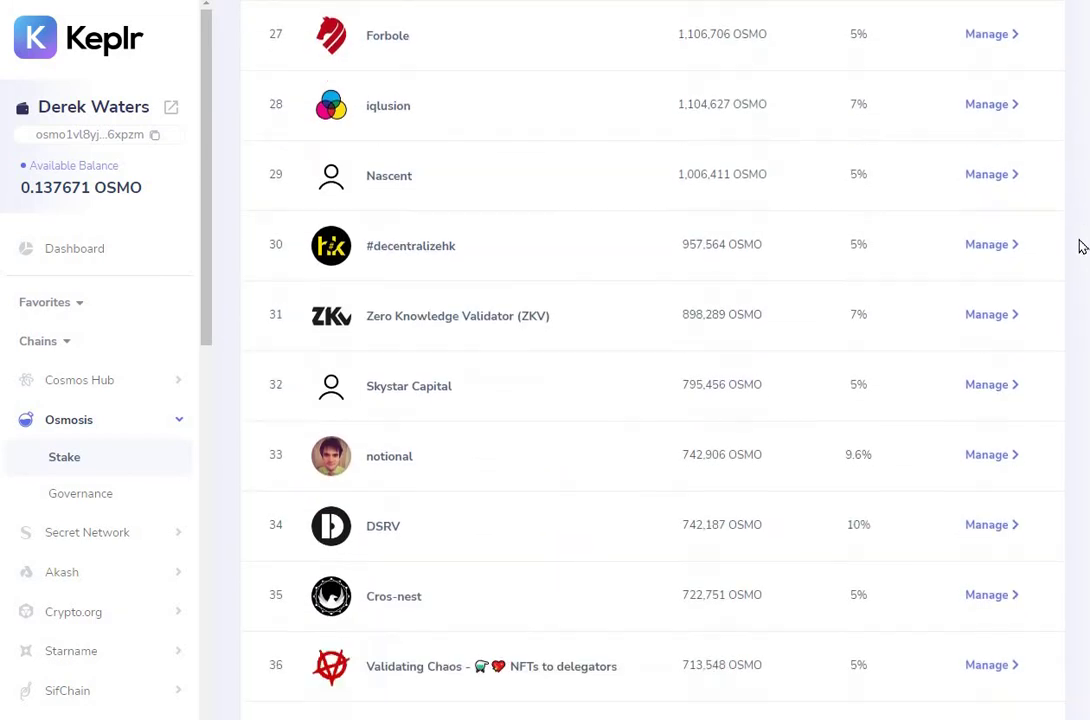
pyautogui.scroll(-11, 1081, 250)
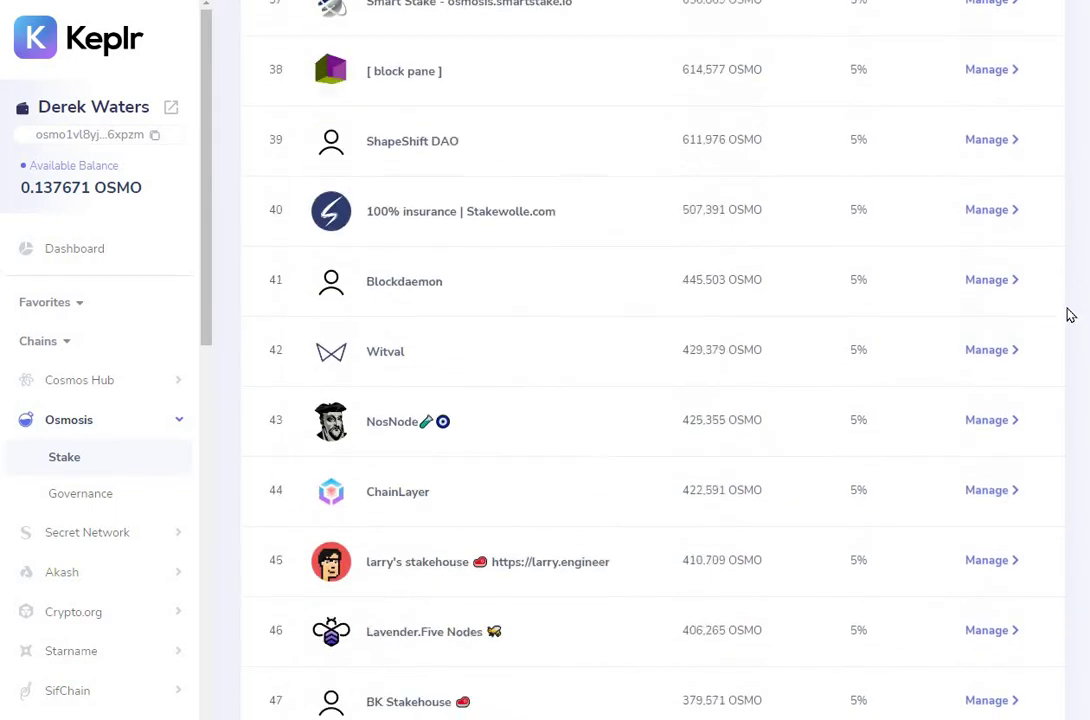
pyautogui.scroll(-16, 1066, 324)
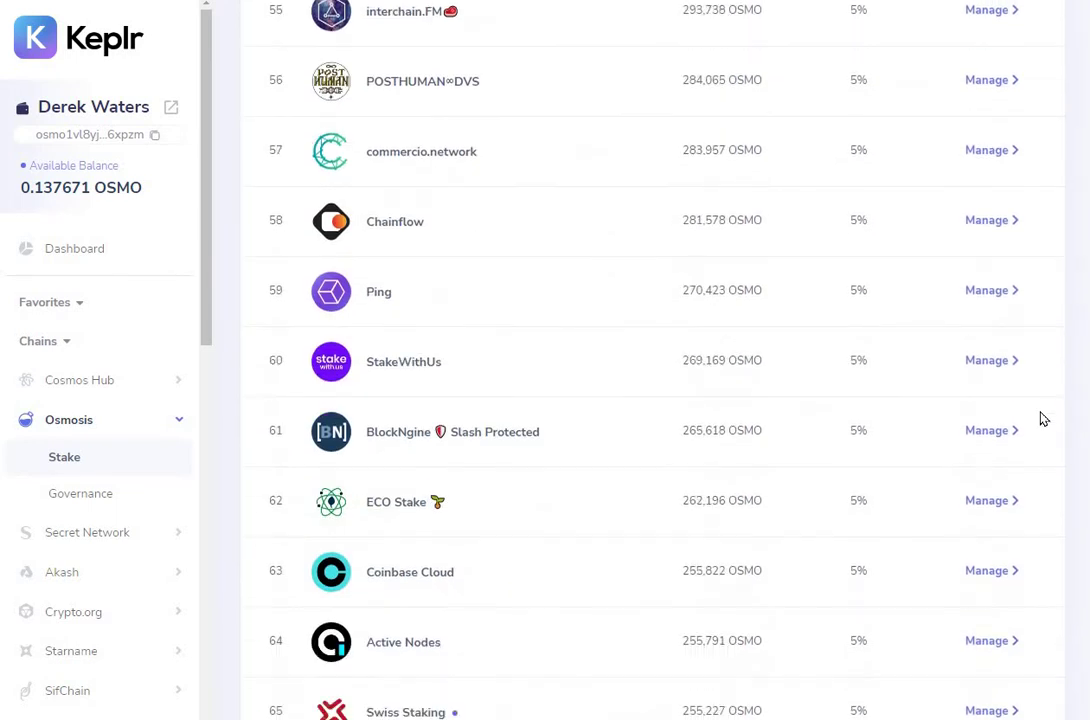
pyautogui.scroll(-14, 1043, 441)
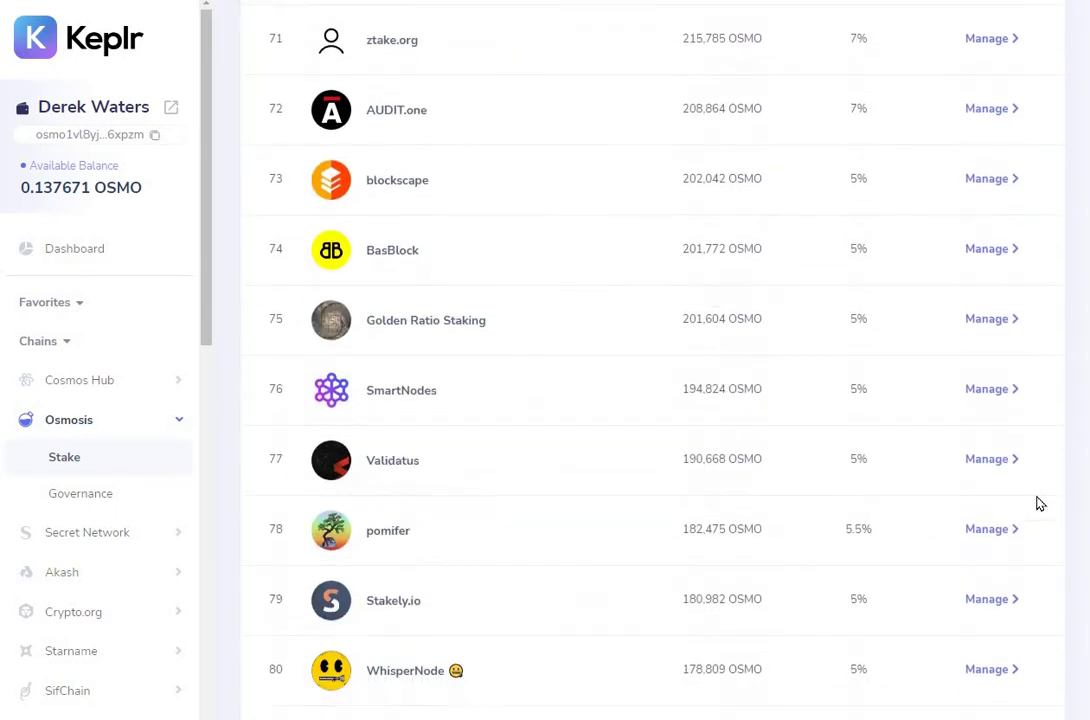
pyautogui.scroll(-6, 1034, 532)
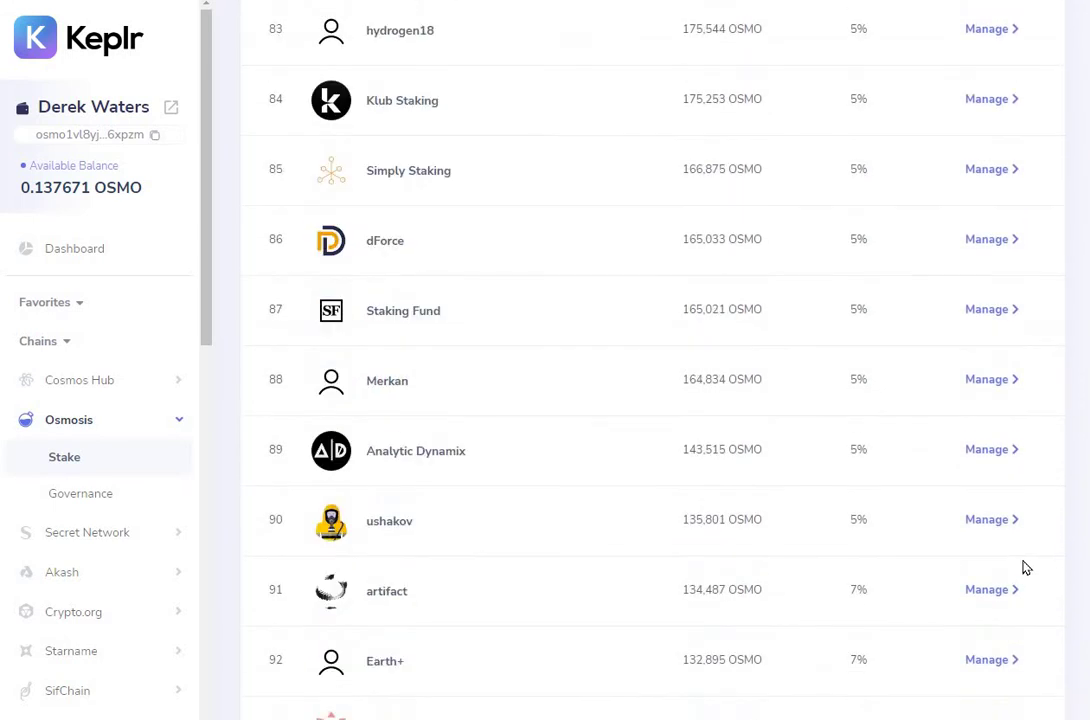
pyautogui.scroll(-4, 1024, 569)
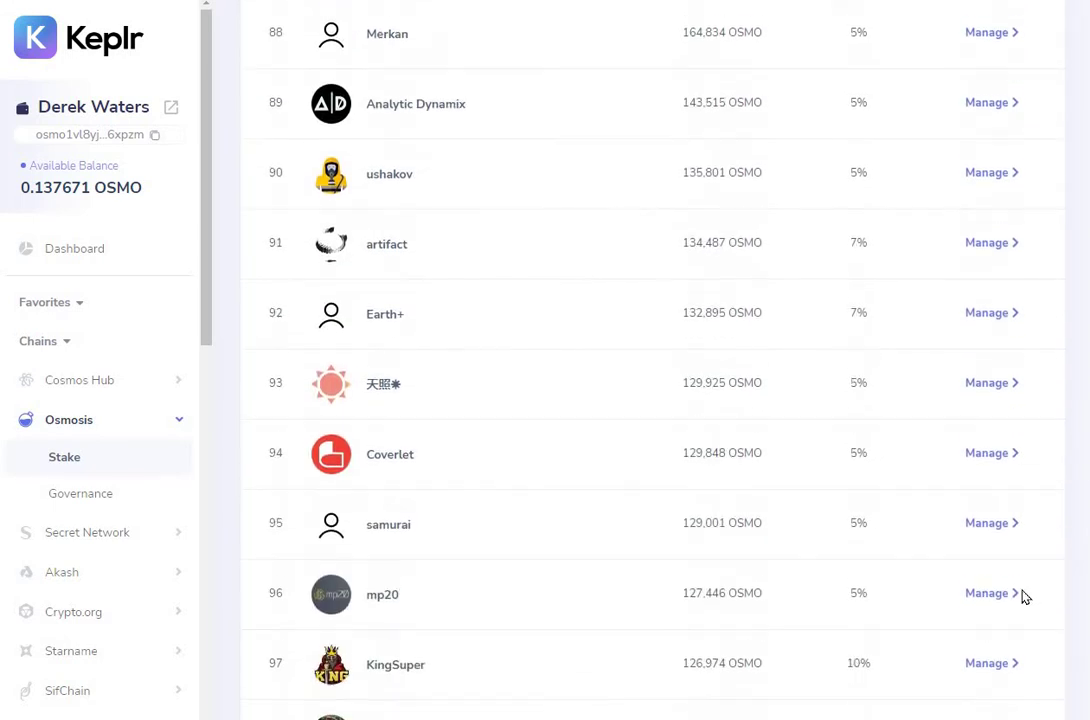
pyautogui.scroll(-6, 1024, 597)
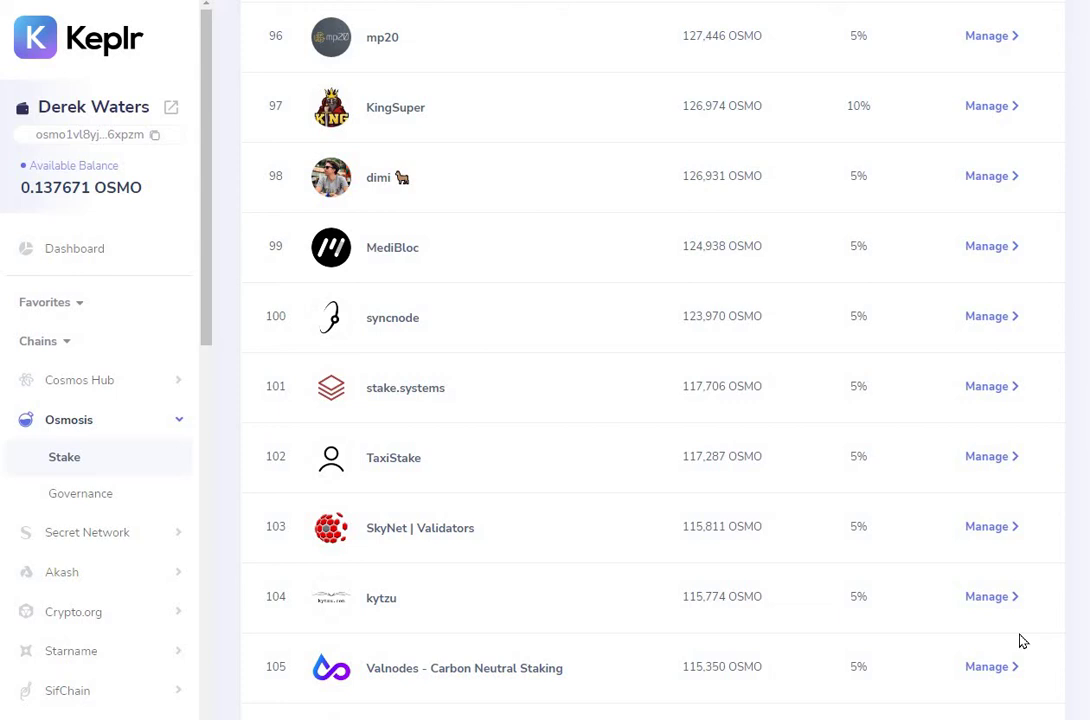
pyautogui.scroll(20, 1022, 641)
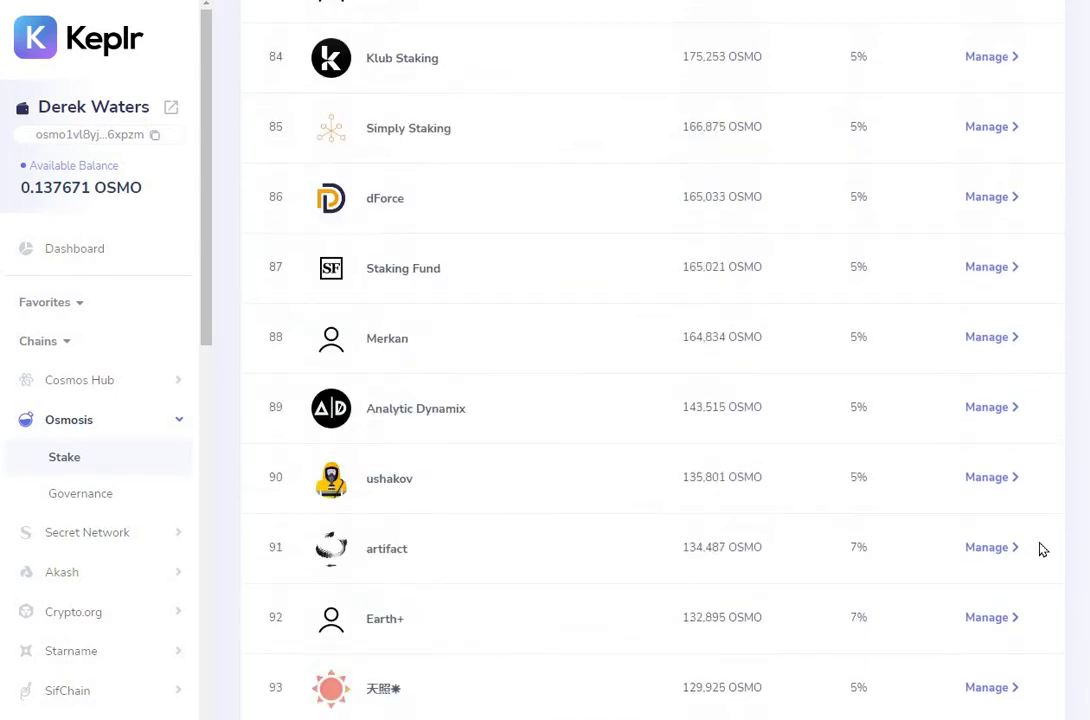
pyautogui.scroll(20, 1046, 332)
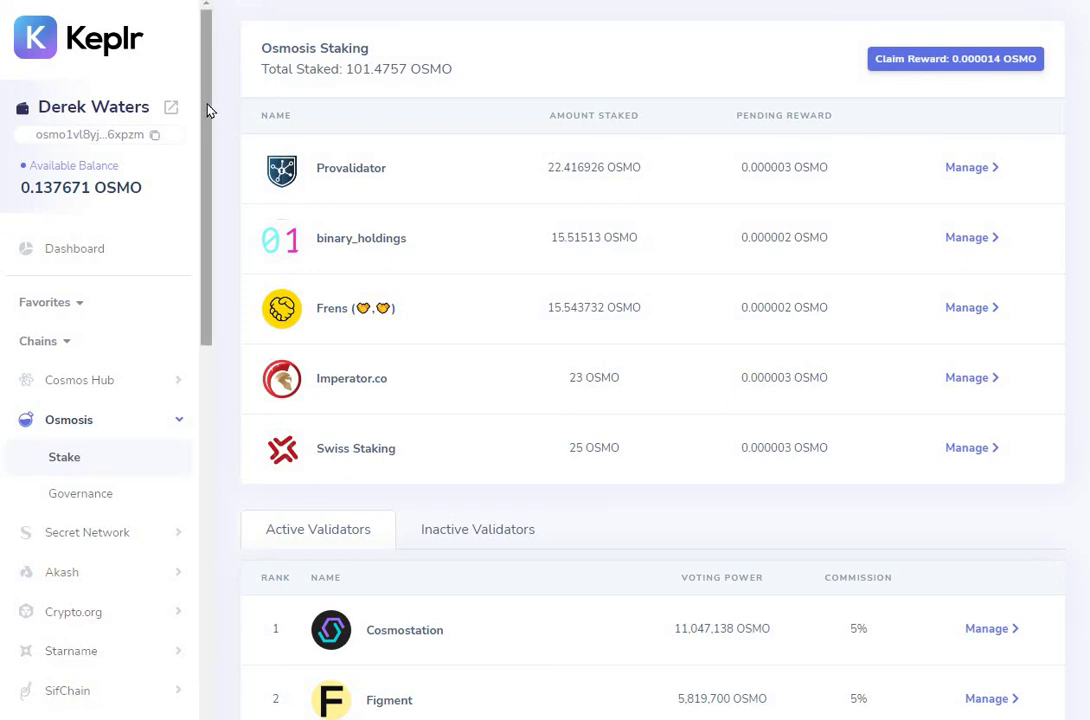
# Find the Juno chain in the Keplr chain list and view its staking overview
pyautogui.moveTo(210, 110); pyautogui.dragTo(80, 445)
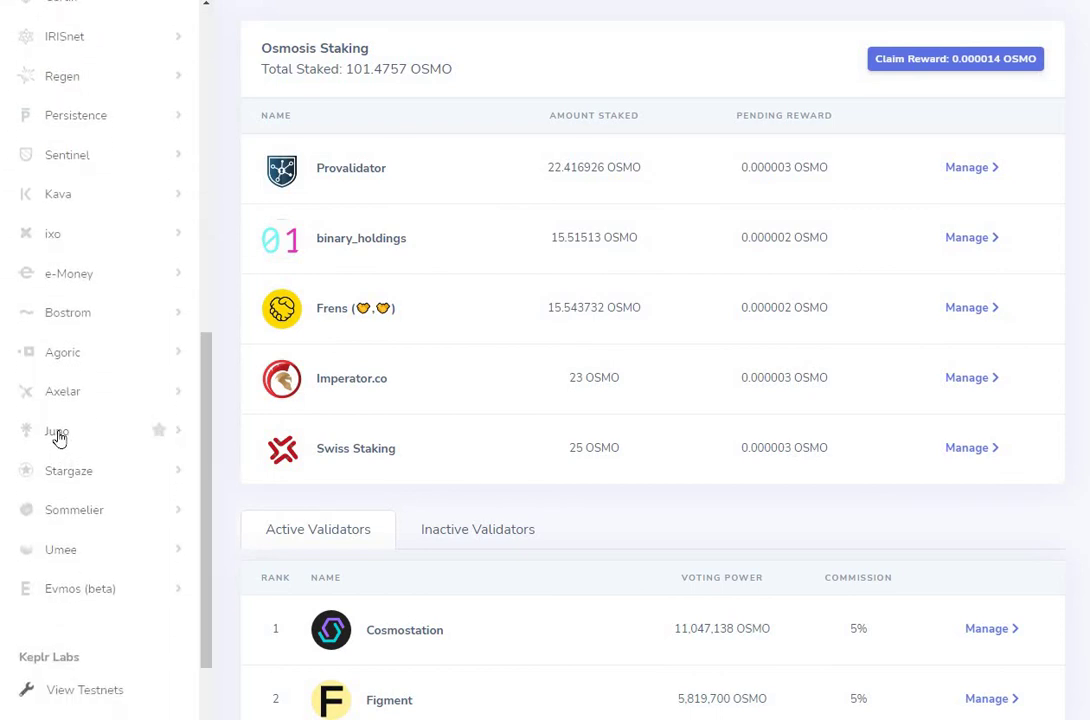
pyautogui.click(57, 433)
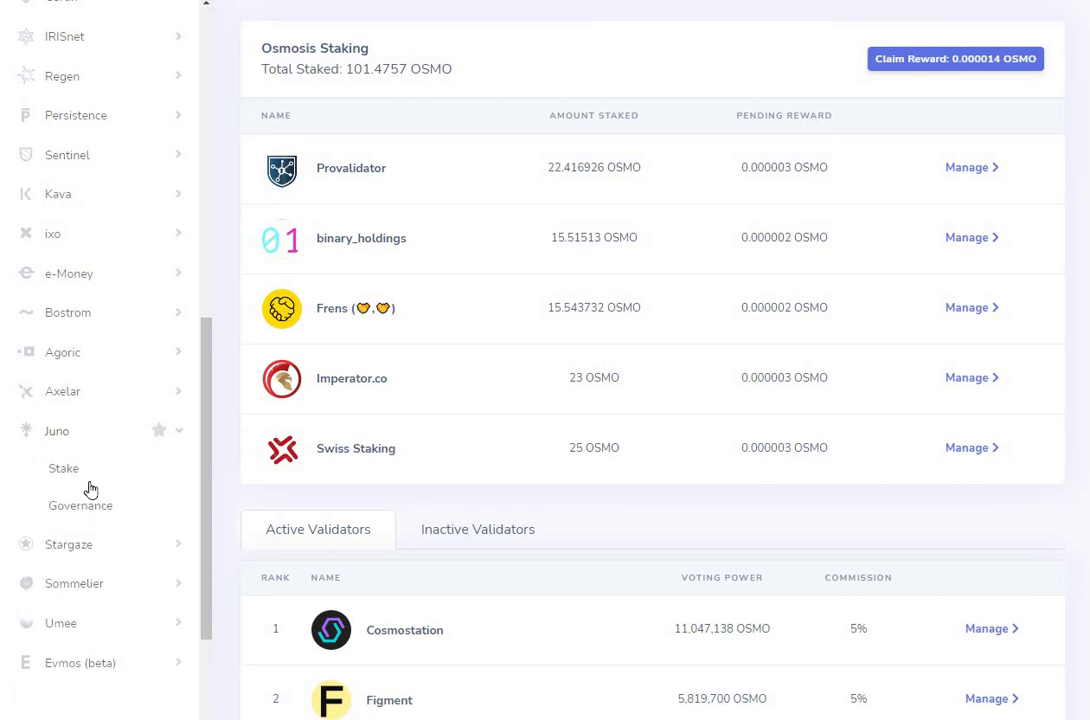
pyautogui.click(69, 472)
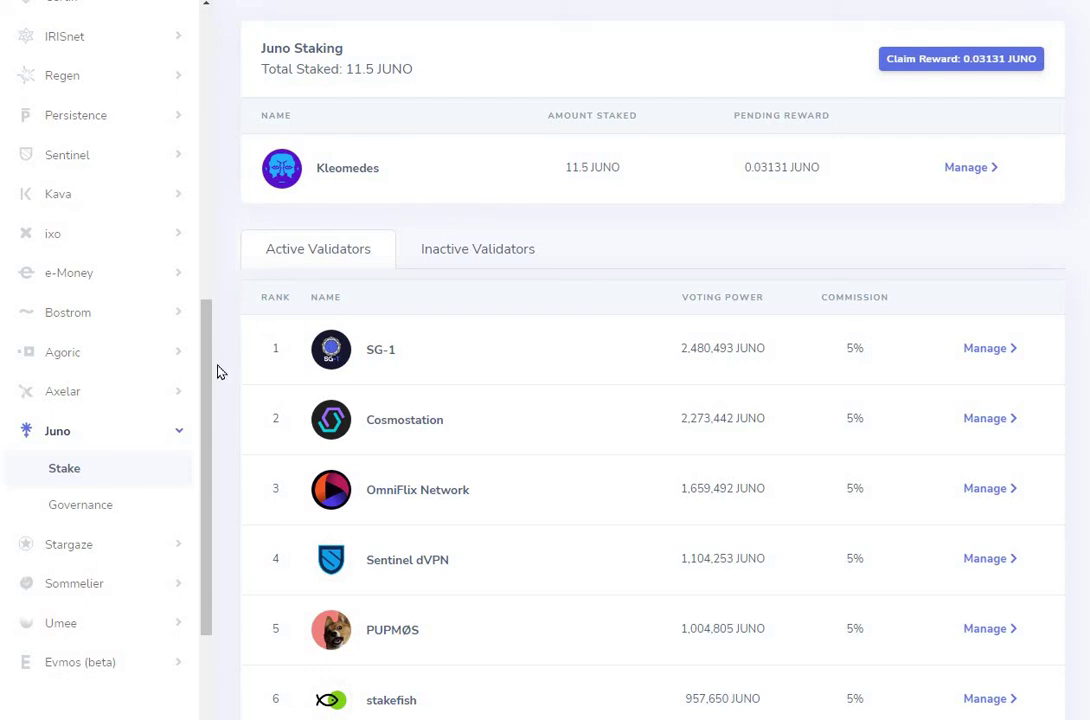
pyautogui.moveTo(203, 413); pyautogui.dragTo(224, 204)
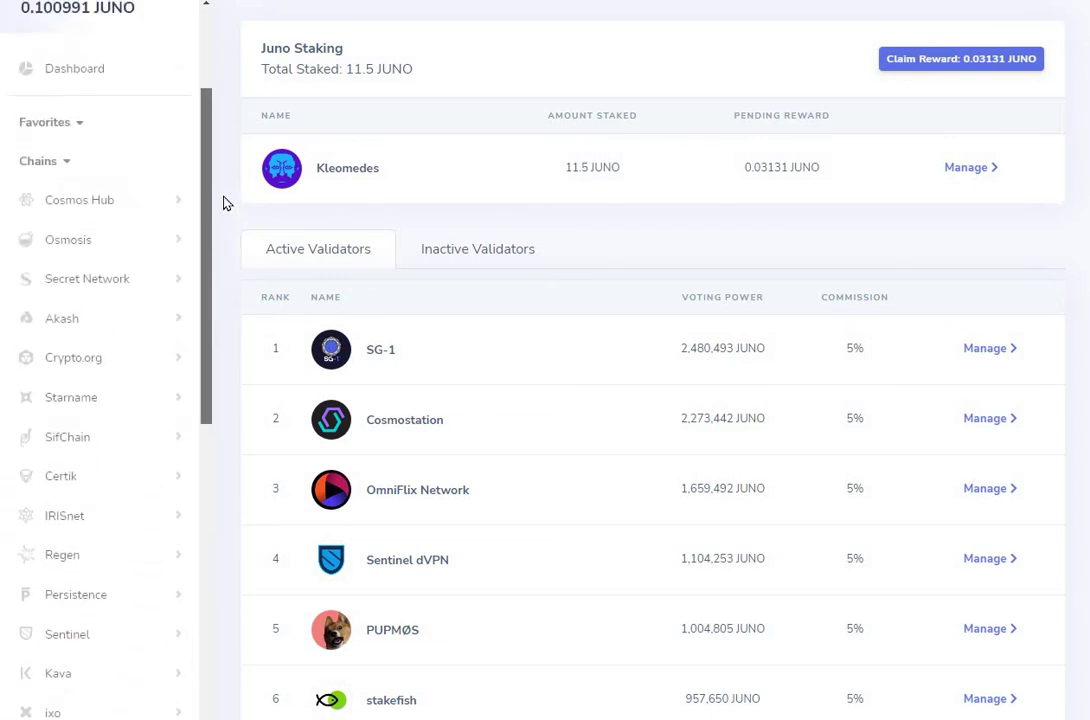
# Go to the Secret Network staking page and examine the active validators' ranking, voting power and commission, ending back at the highest-ranked ones
pyautogui.click(81, 286)
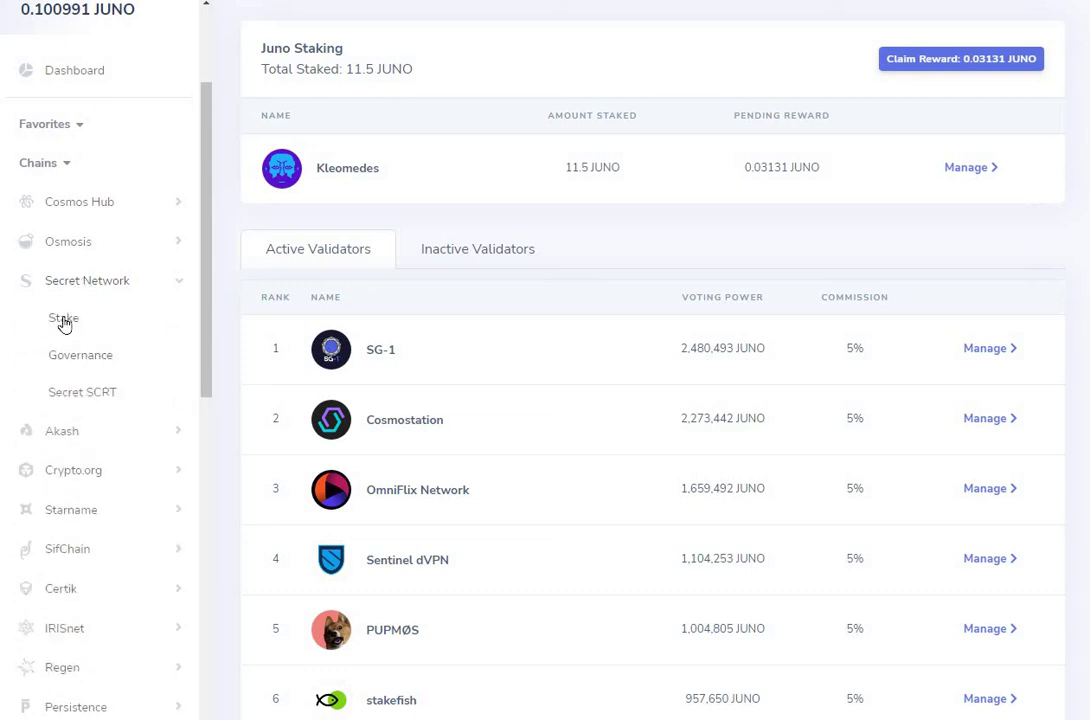
pyautogui.click(64, 319)
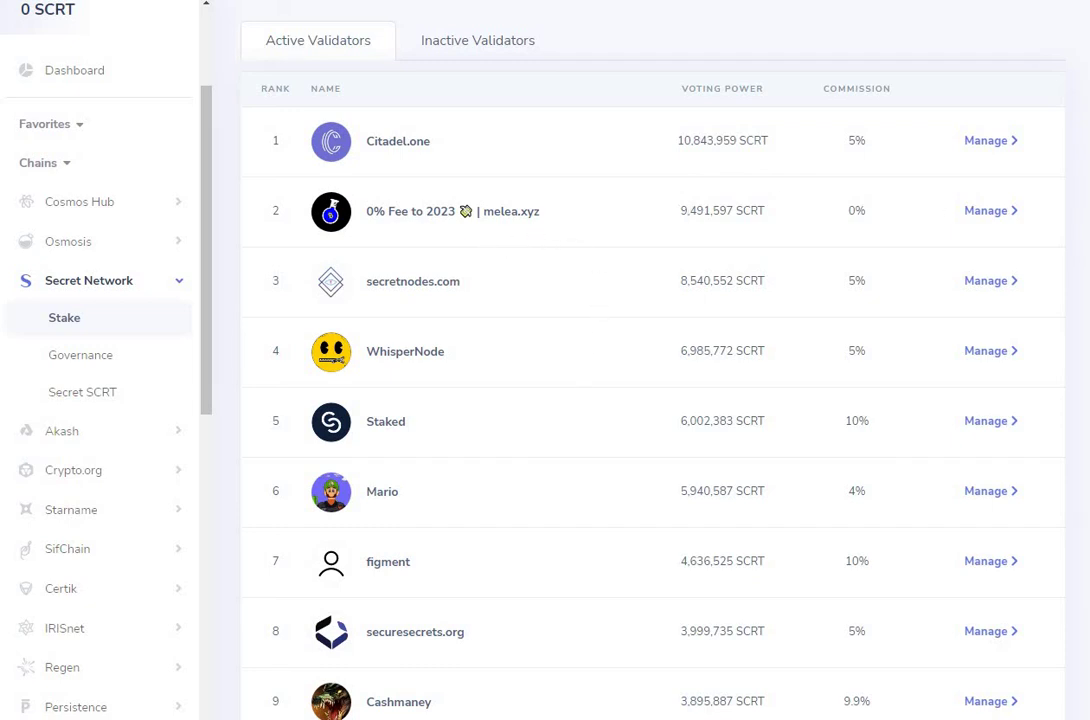
pyautogui.scroll(-5, 650, 400)
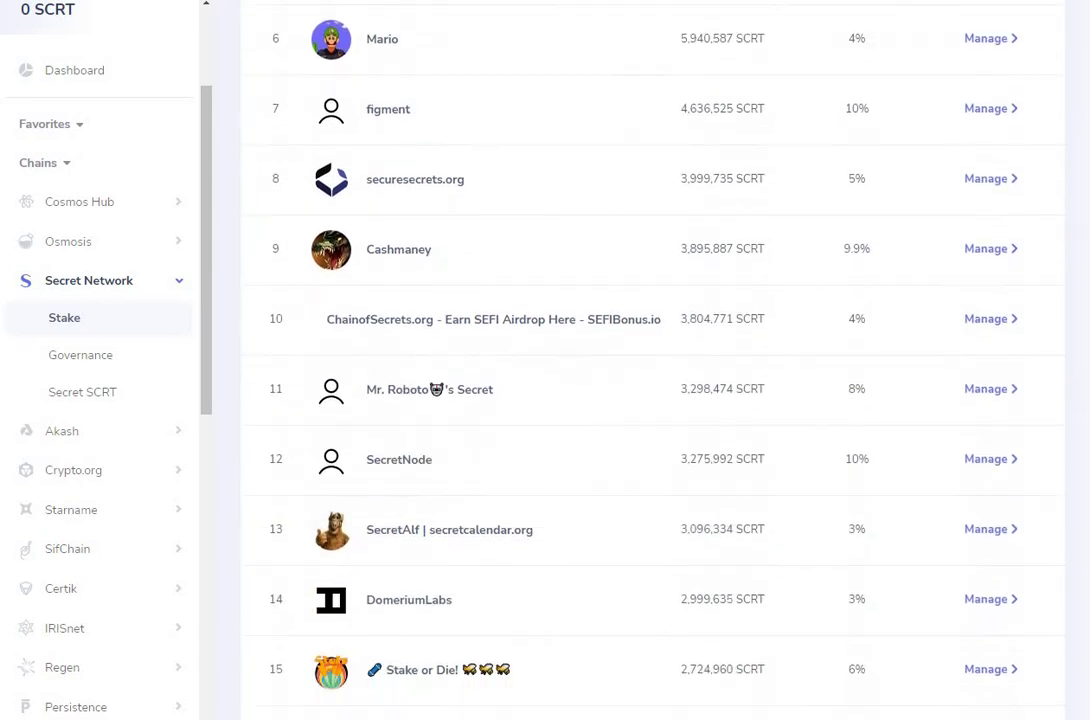
pyautogui.scroll(-3, 650, 400)
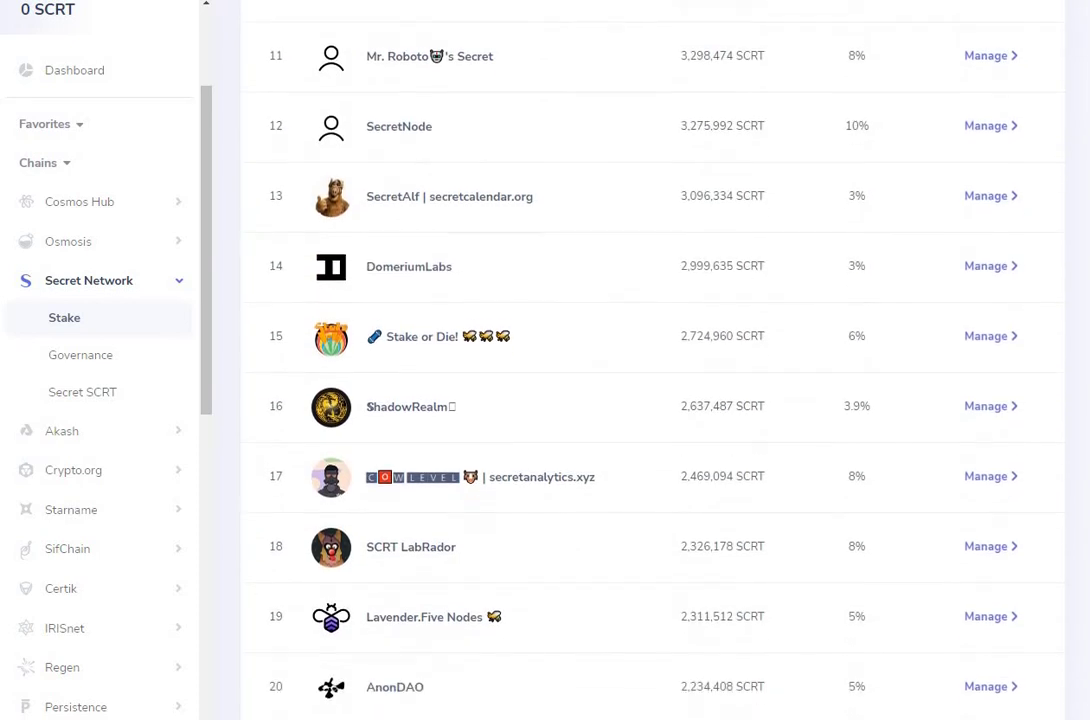
pyautogui.scroll(-2, 650, 400)
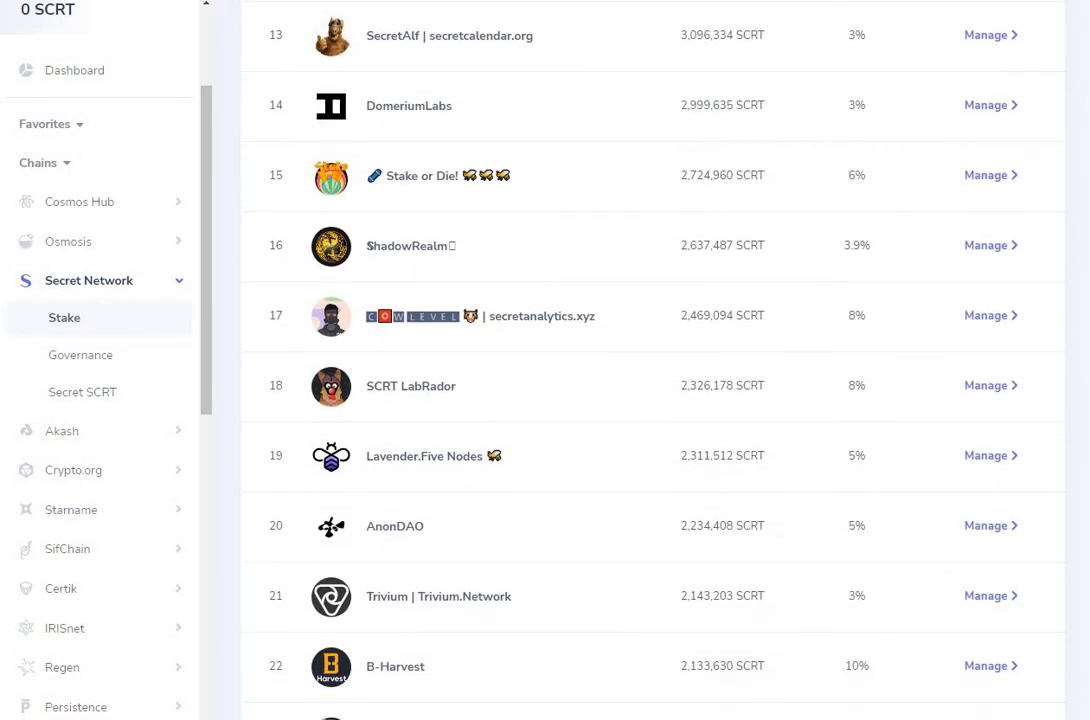
pyautogui.scroll(-3, 650, 400)
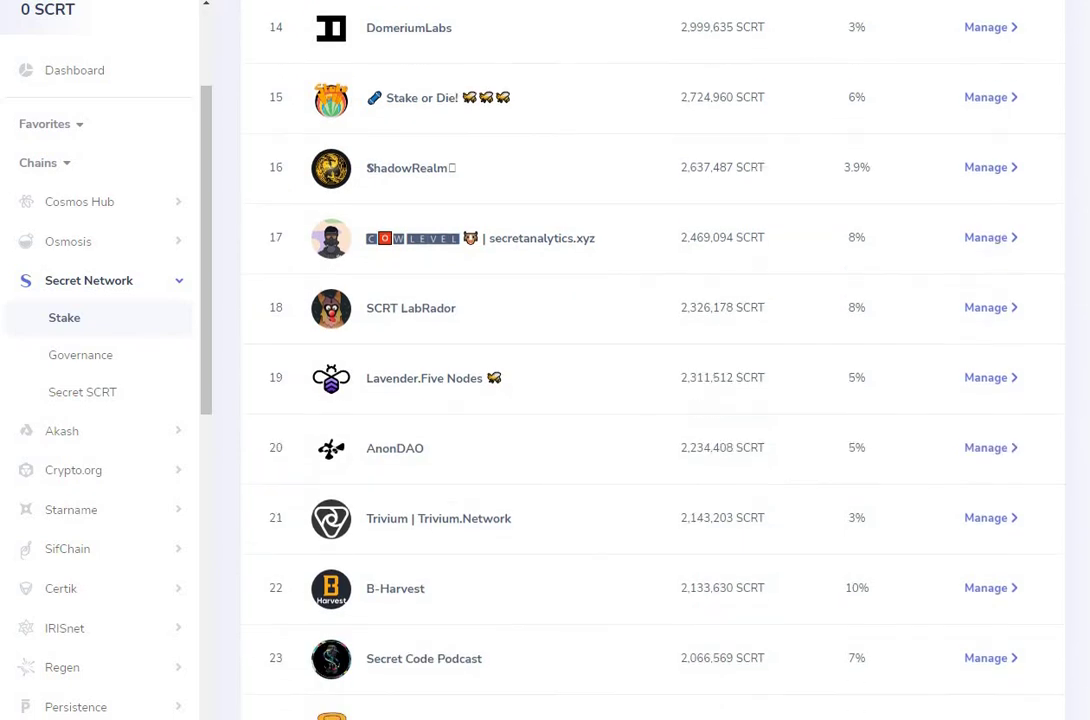
pyautogui.scroll(-3, 650, 400)
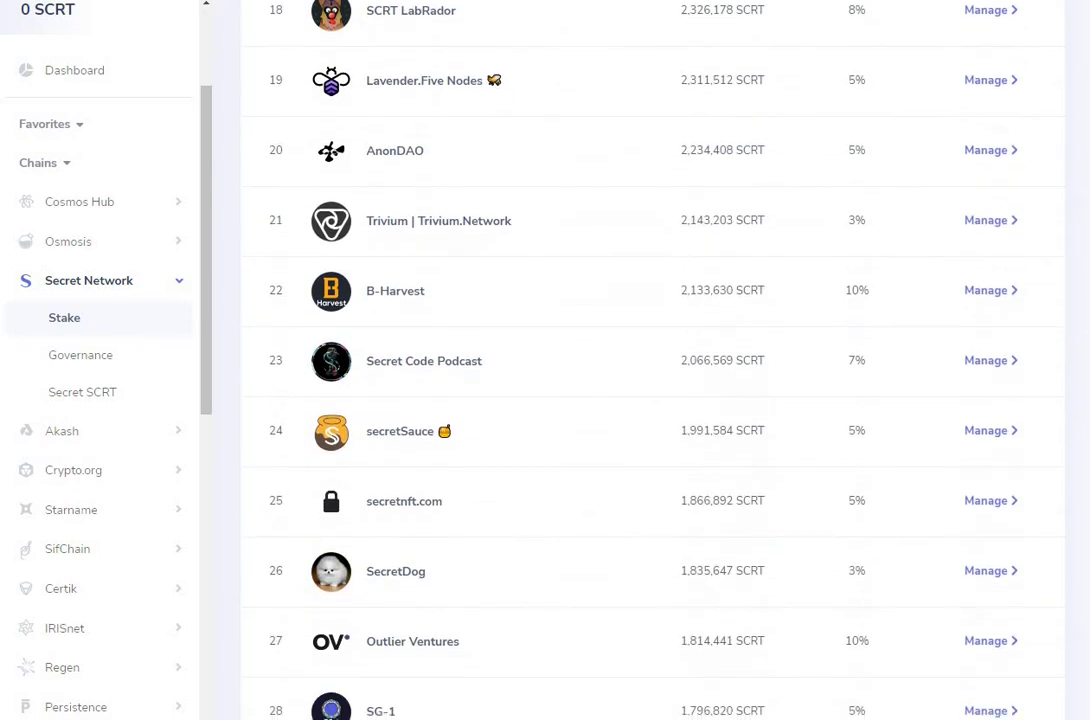
pyautogui.scroll(-5, 1087, 353)
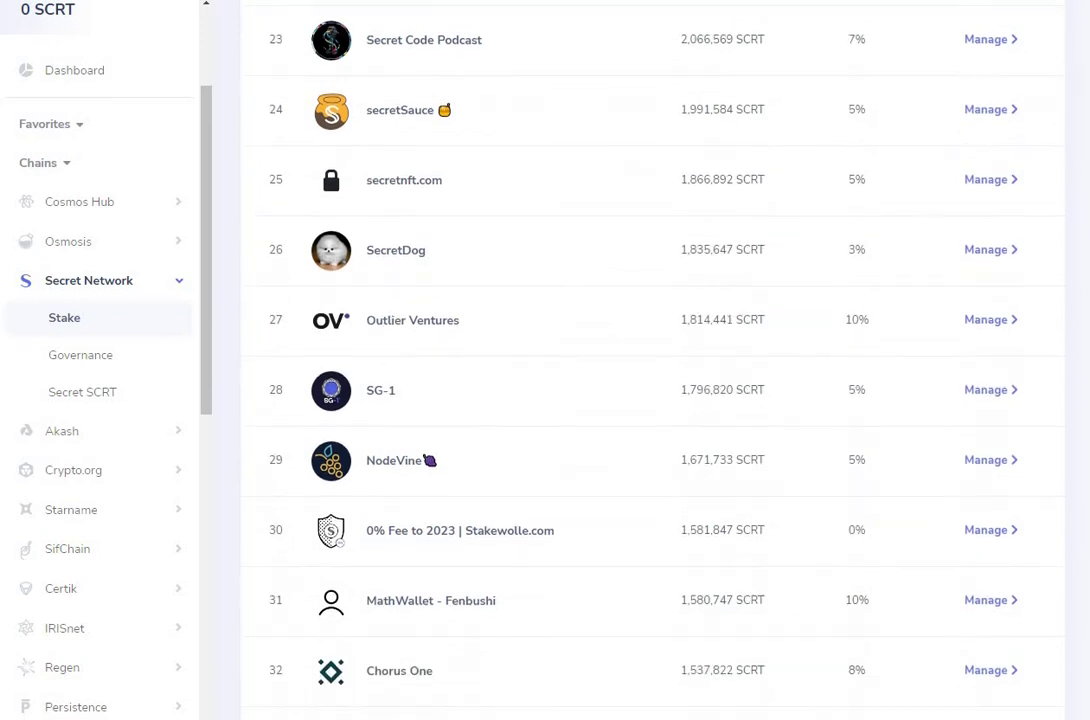
pyautogui.scroll(-4, 1087, 353)
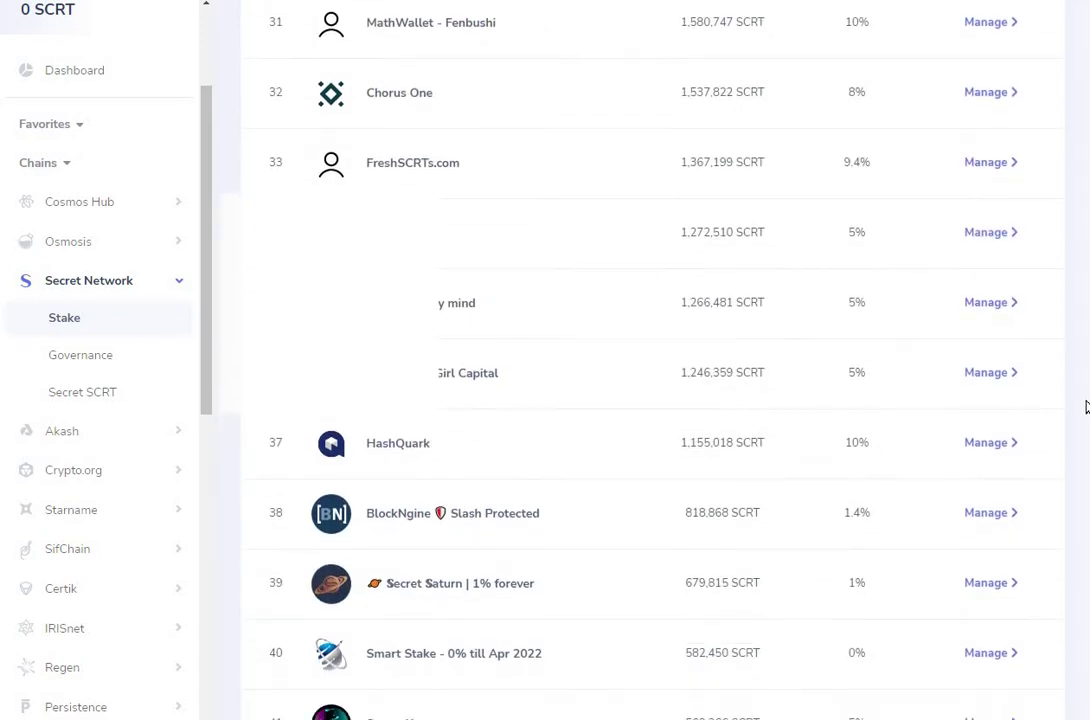
pyautogui.scroll(-3, 1087, 410)
pyautogui.scroll(-3, 1087, 428)
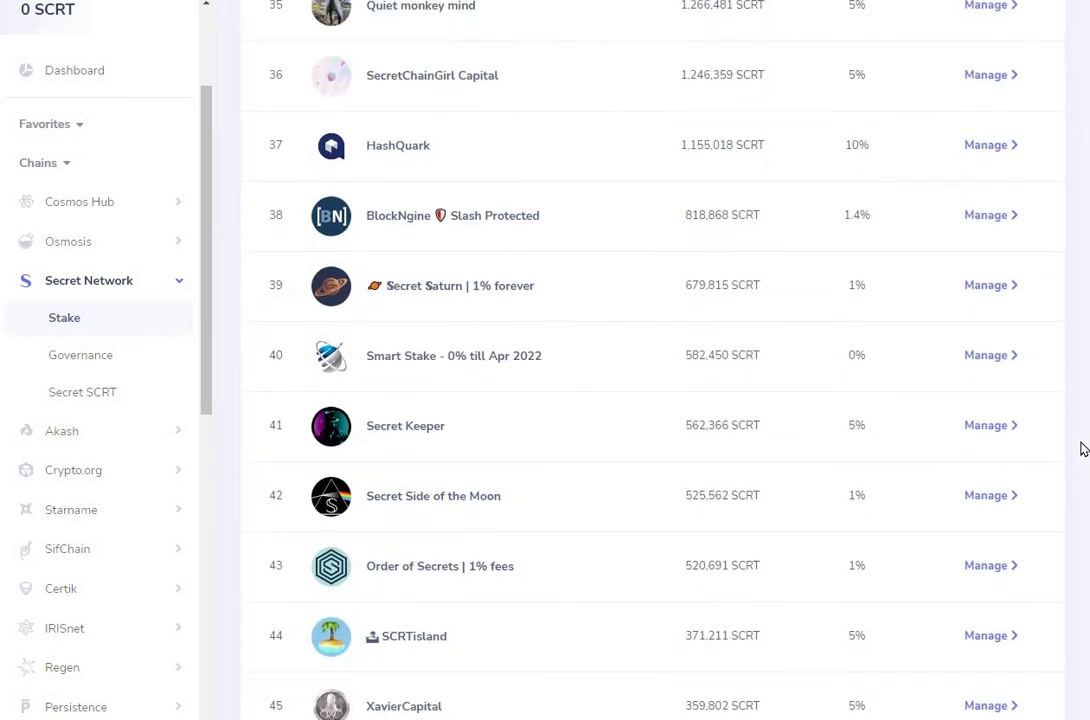
pyautogui.scroll(-3, 1083, 466)
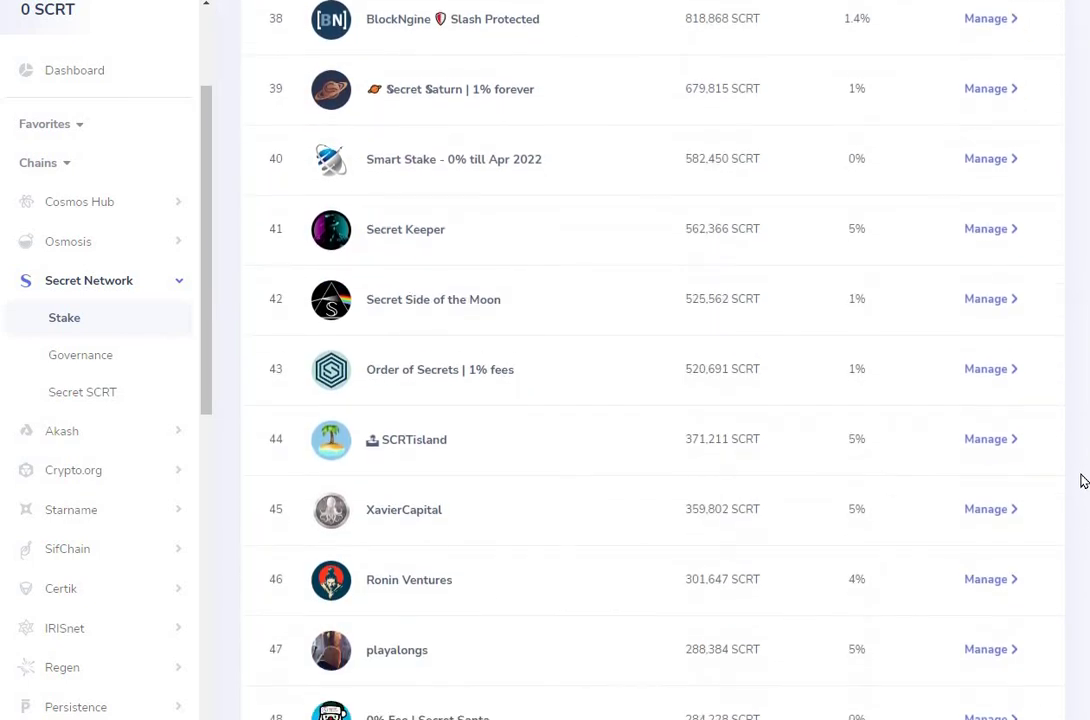
pyautogui.scroll(20, 1085, 450)
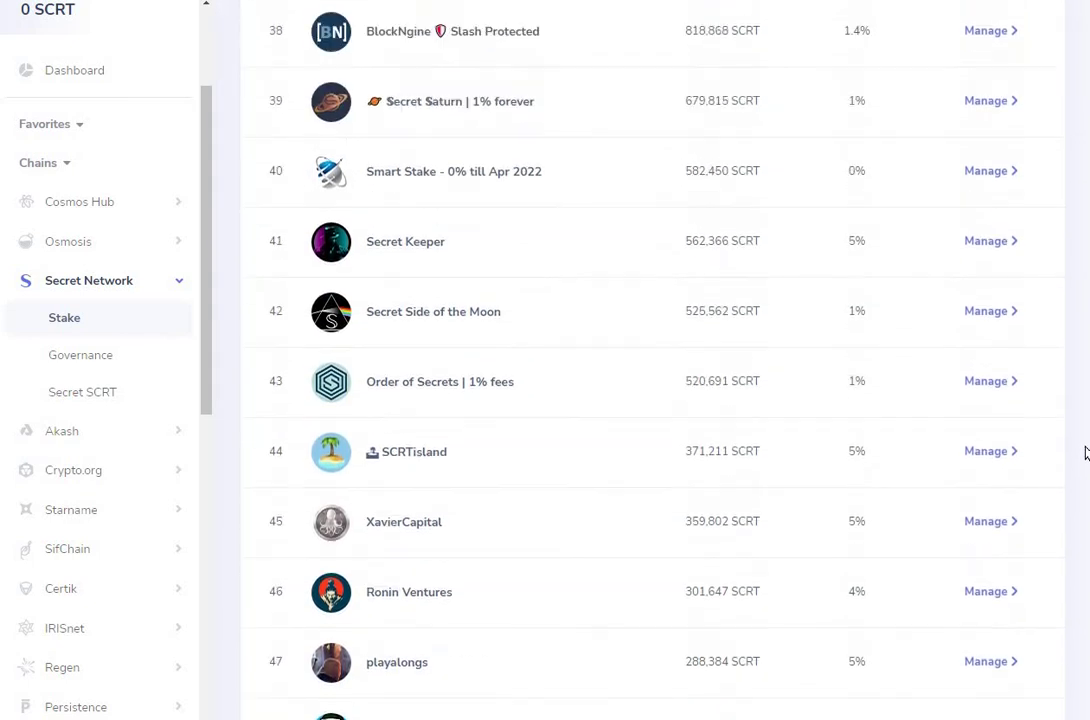
pyautogui.scroll(4, 1088, 52)
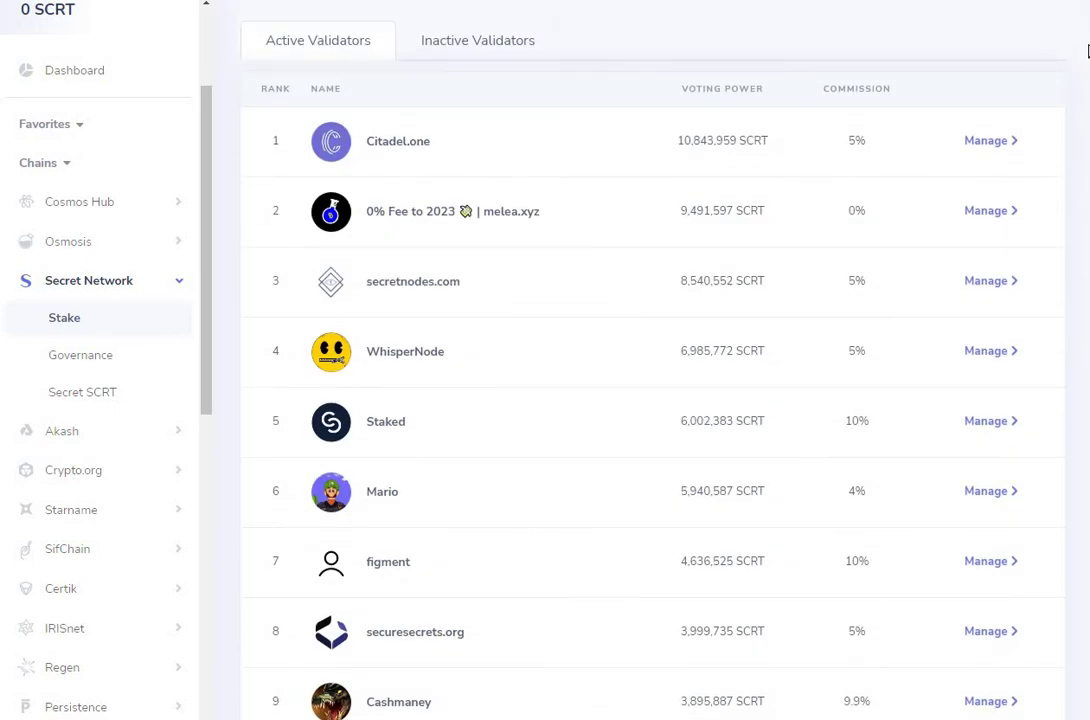